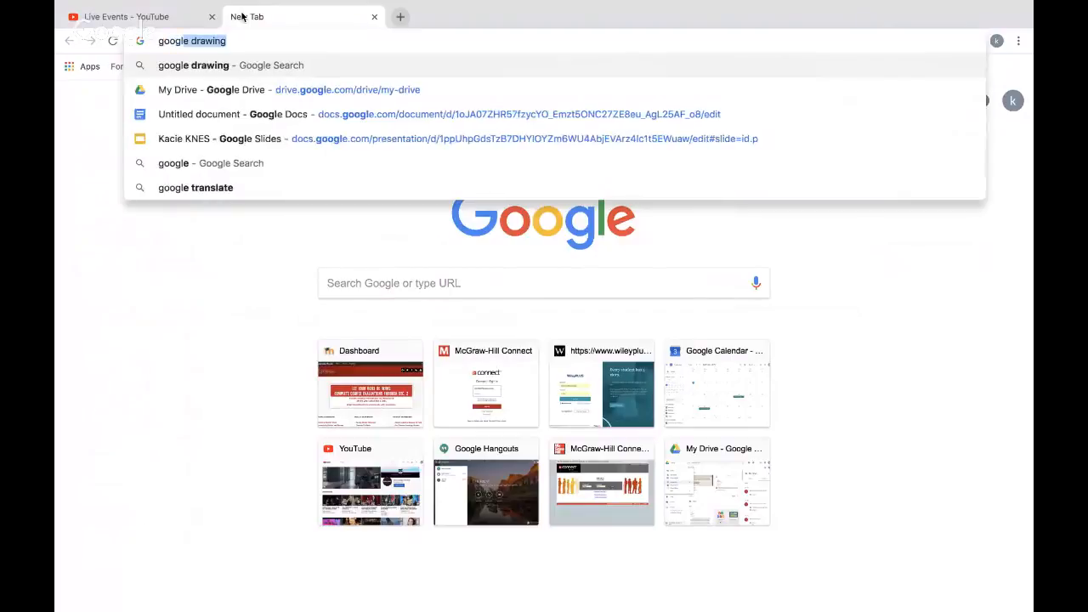
- Search for Google Forms and open the Google Forms home page
key("Return")
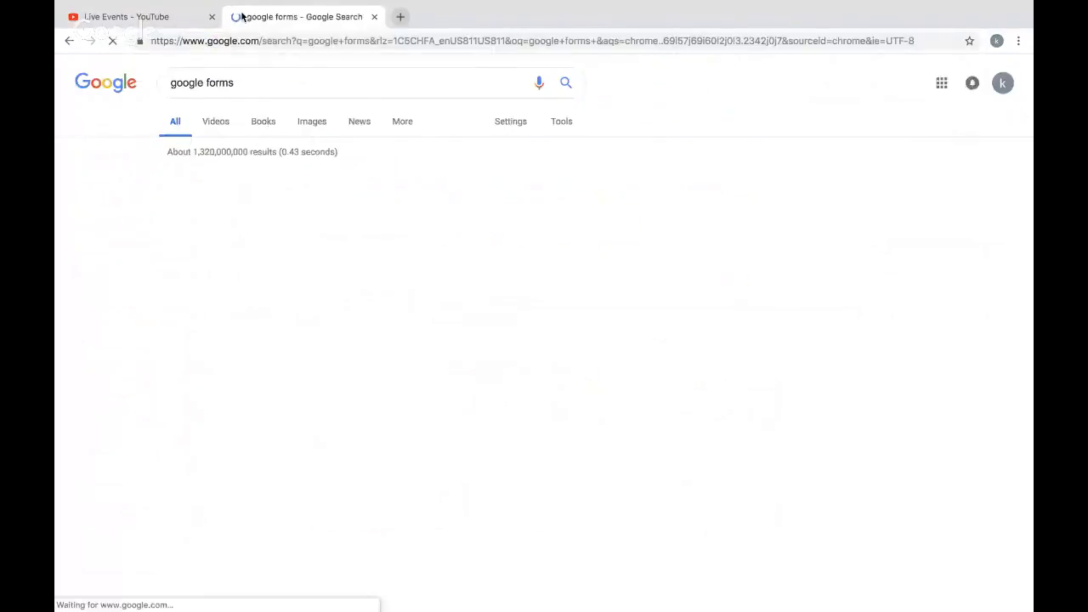
left_click(273, 181)
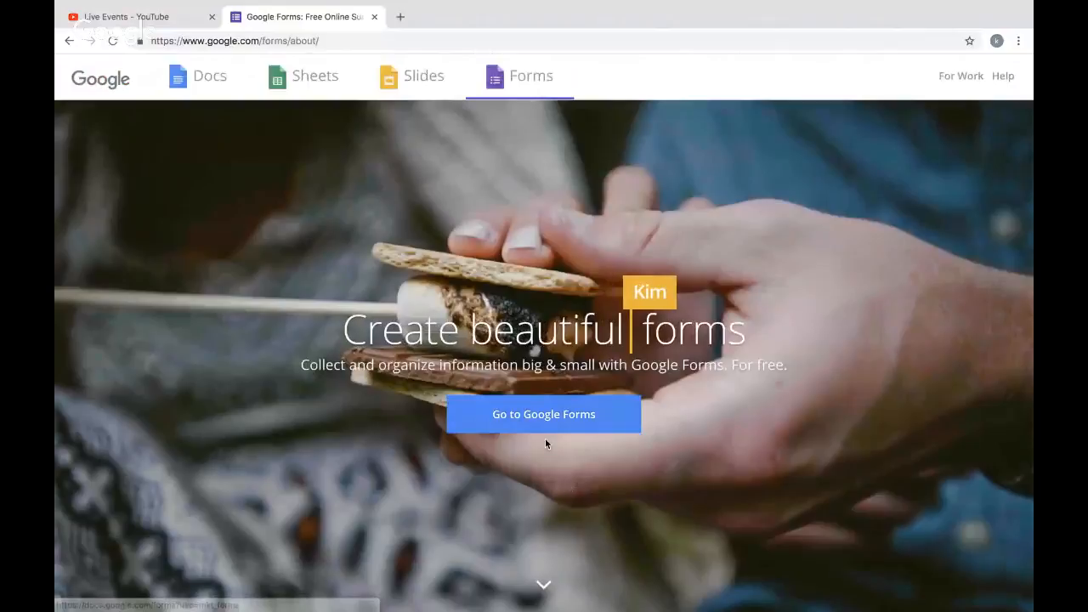
left_click(538, 416)
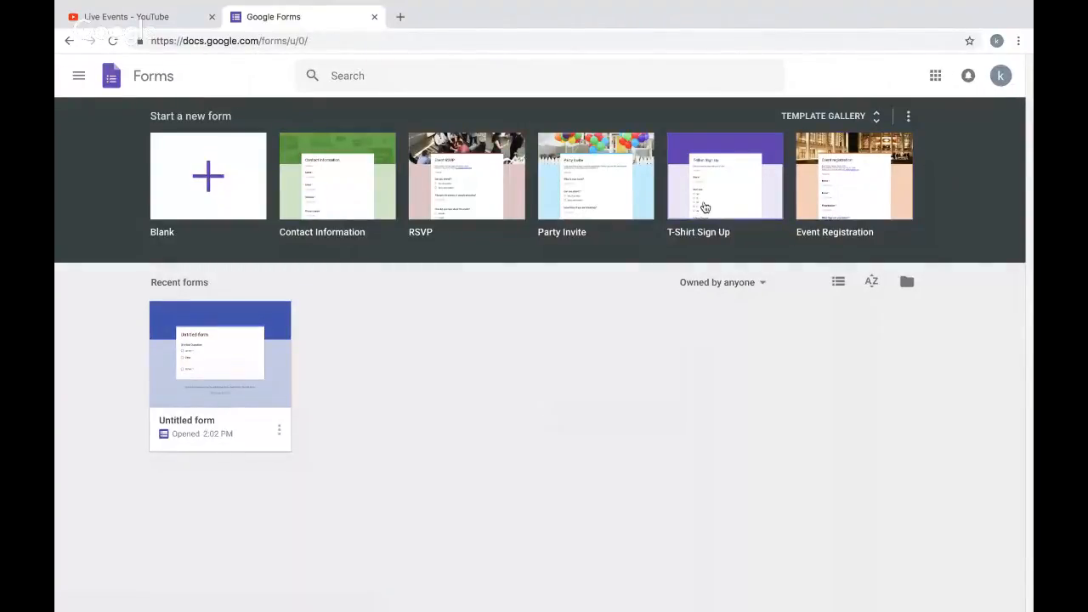
left_click(617, 210)
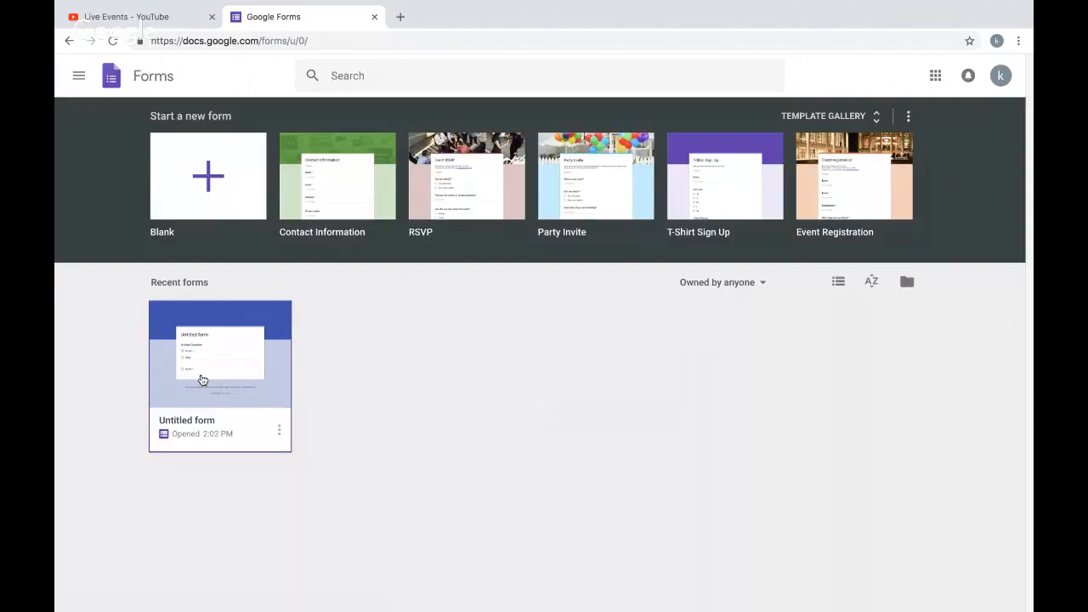
left_click(202, 379)
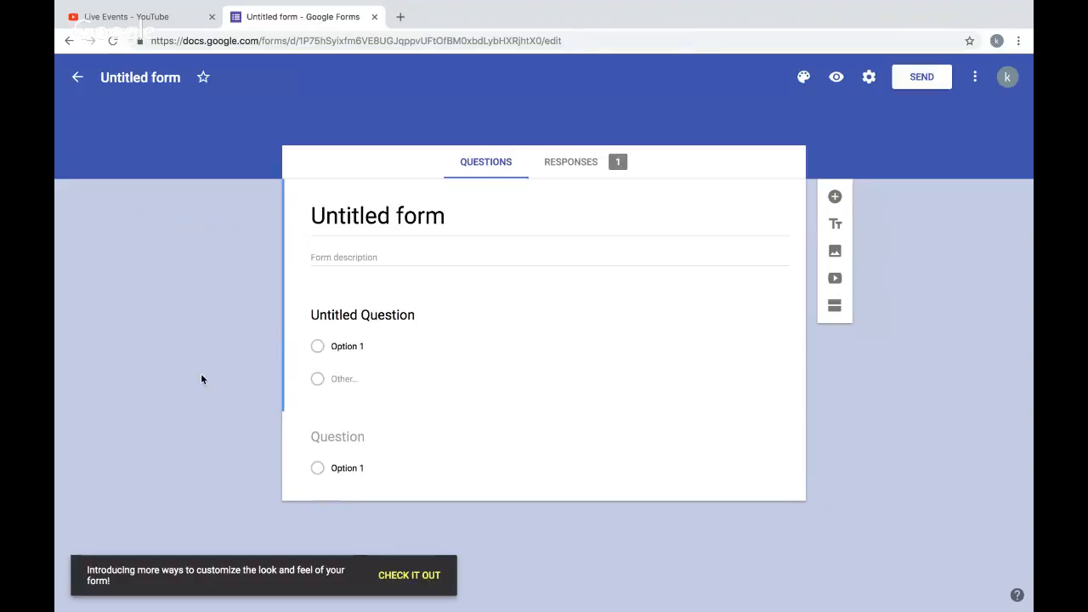
left_click(69, 41)
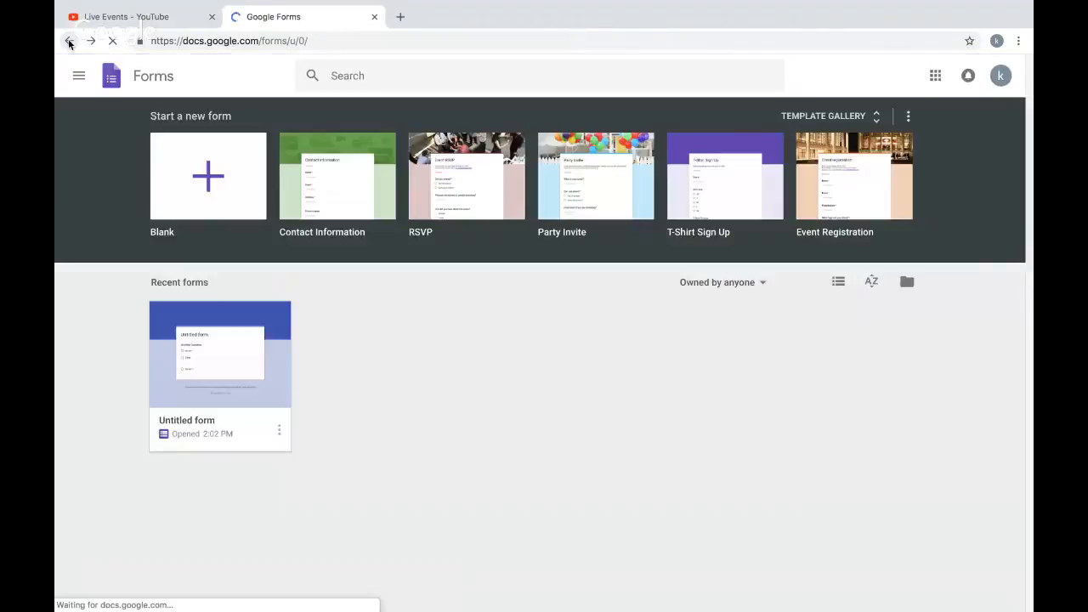
- Create a blank form and set its title to Title Form
left_click(201, 185)
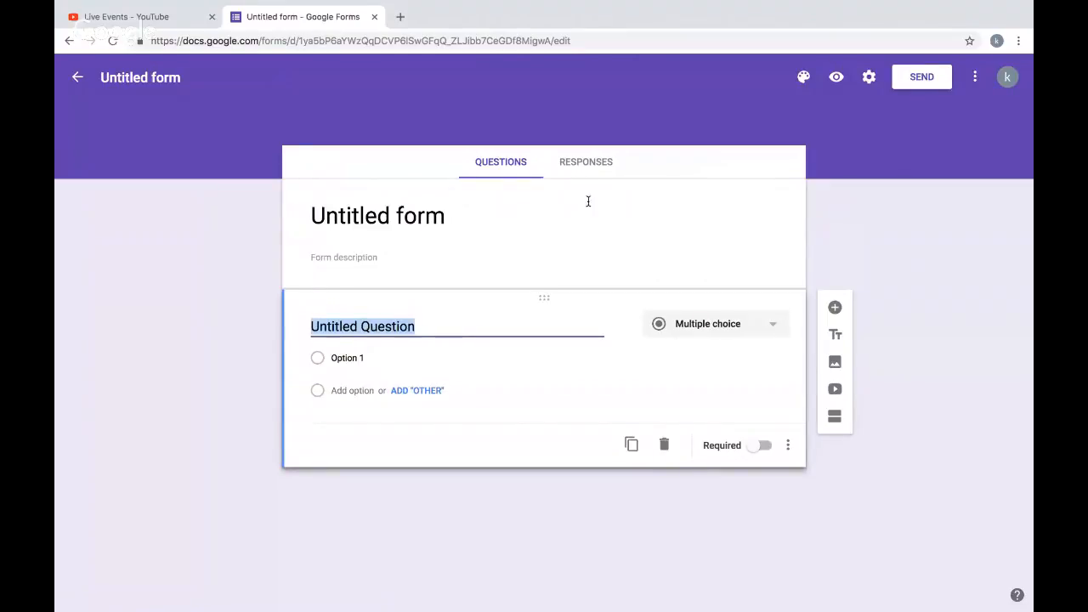
left_click(433, 221)
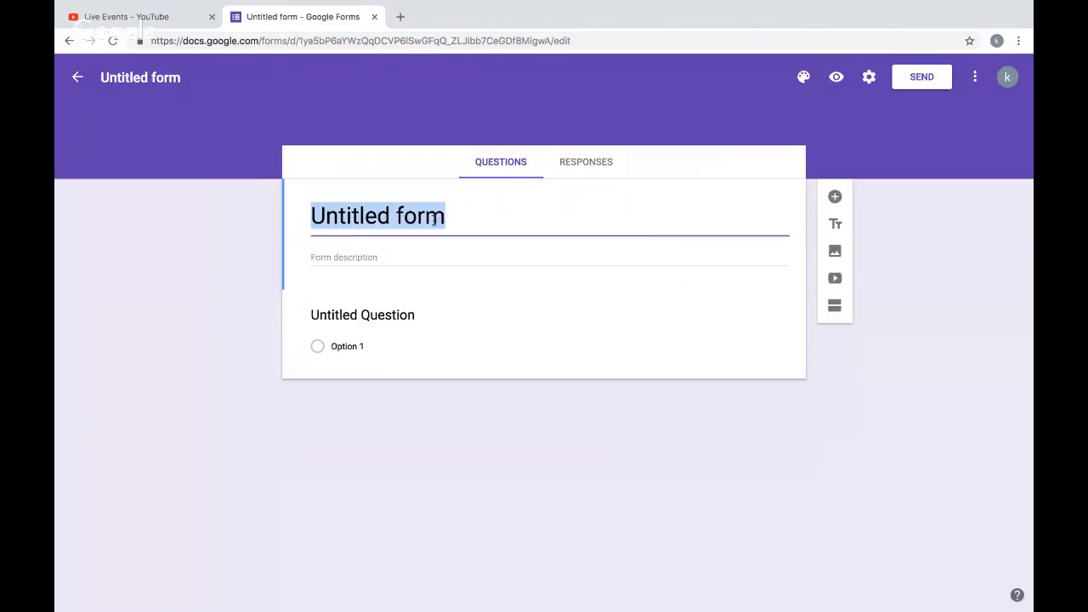
key("BackSpace")
type("Tit")
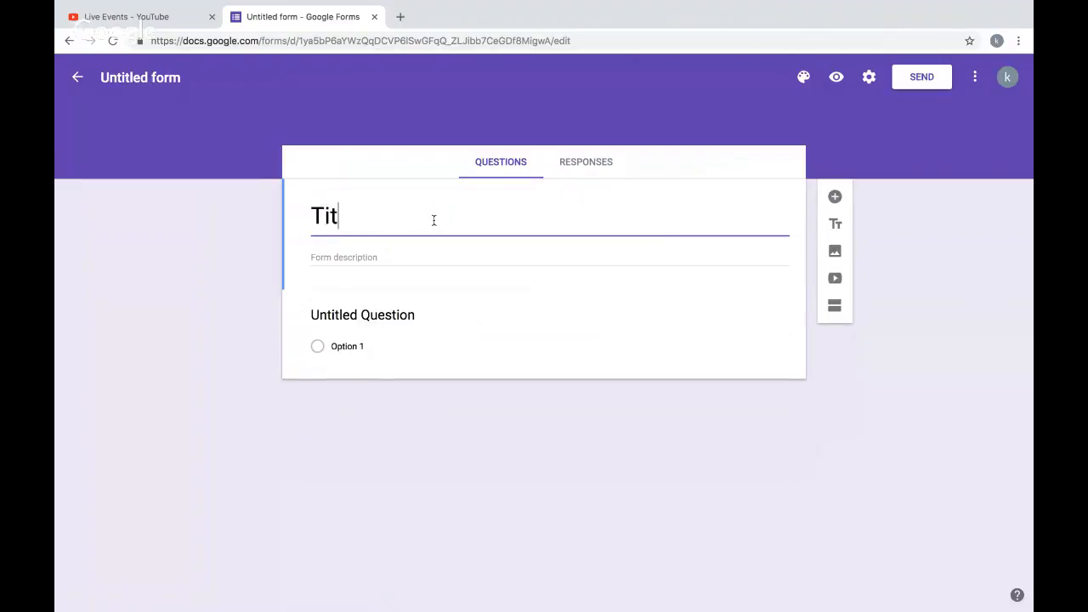
type("le Form")
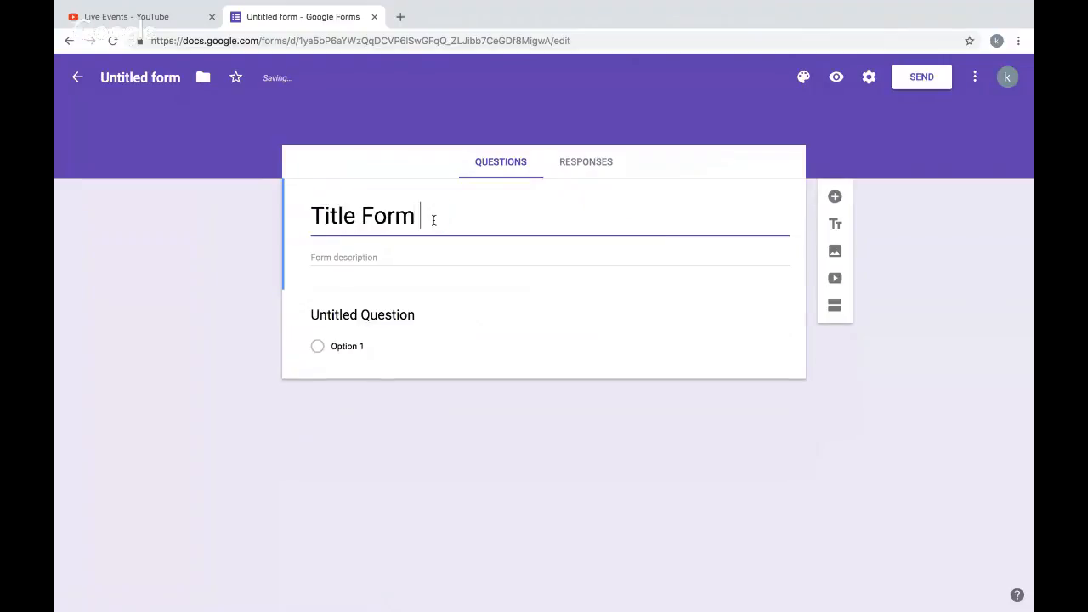
- Rename the first question as Question 1
left_click(462, 256)
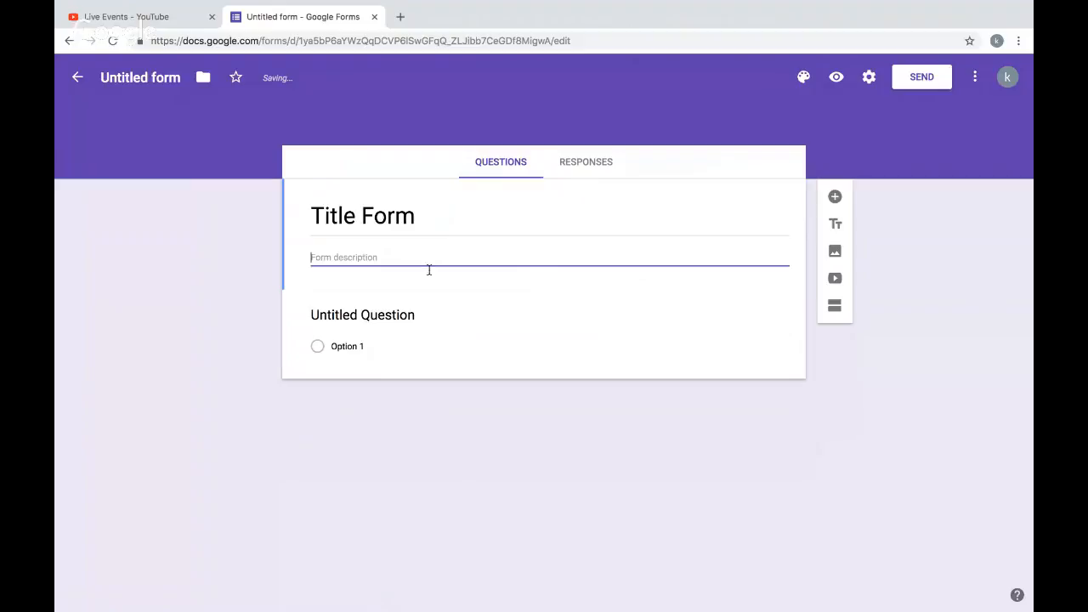
left_click(391, 320)
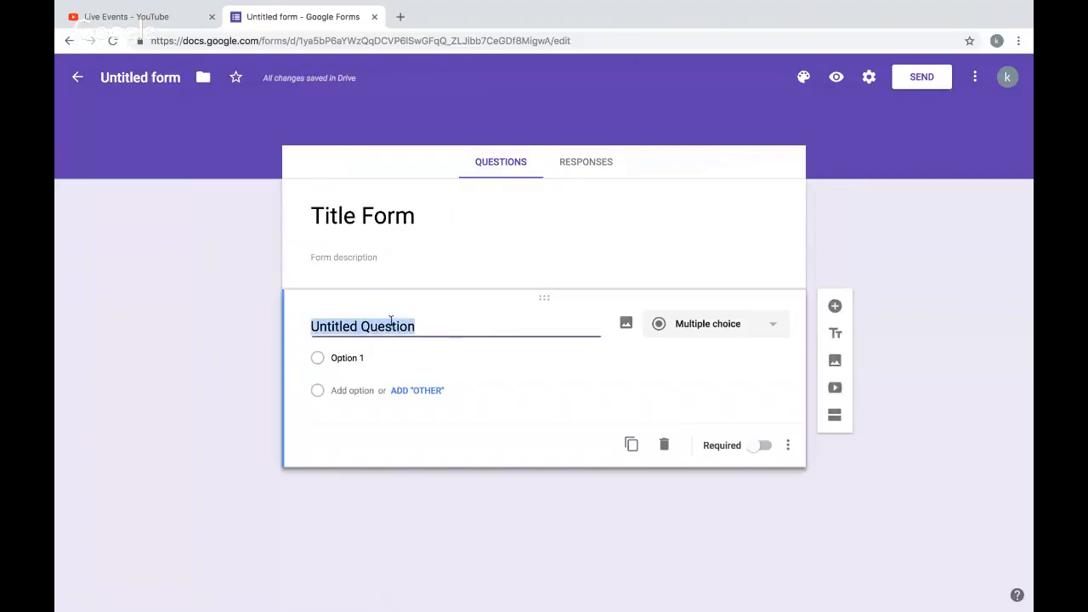
left_click(437, 329)
key("BackSpace")
key("BackSpace")
key("BackSpace")
key("BackSpace")
key("BackSpace")
key("BackSpace")
key("BackSpace")
key("BackSpace")
key("BackSpace")
key("BackSpace")
key("BackSpace")
key("BackSpace")
key("BackSpace")
key("BackSpace")
key("BackSpace")
key("BackSpace")
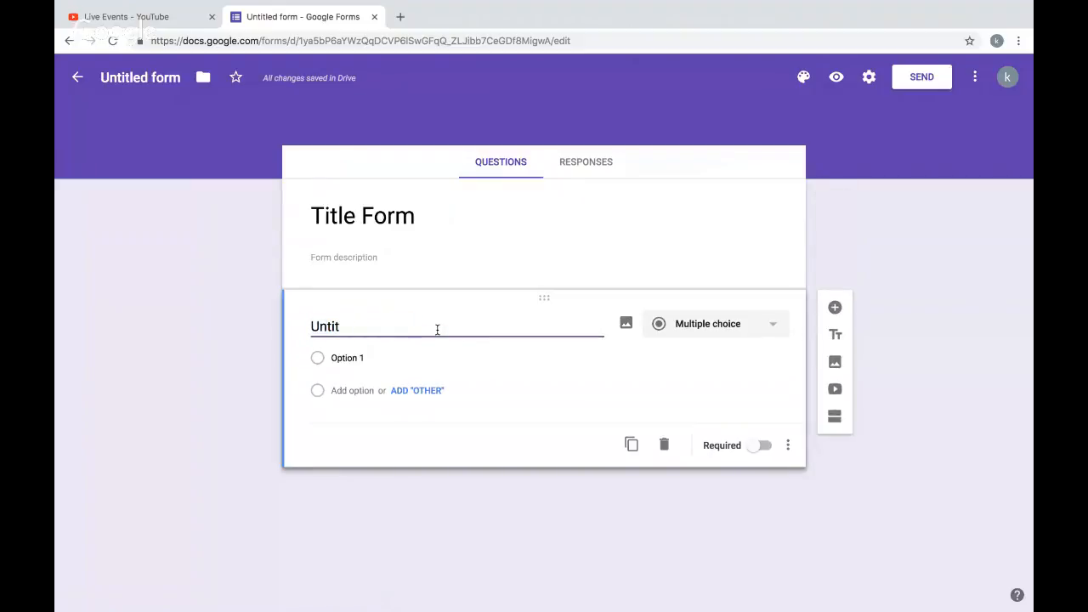
type("Que")
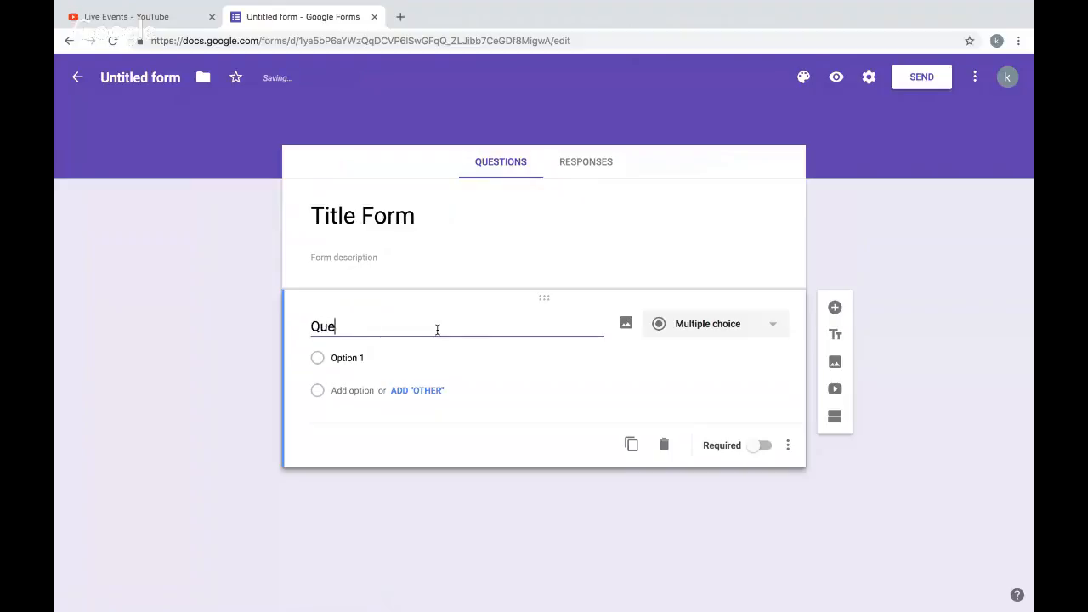
type("stion 1")
- Switch the first question's type to Short answer and back to Multiple choice
left_click(713, 323)
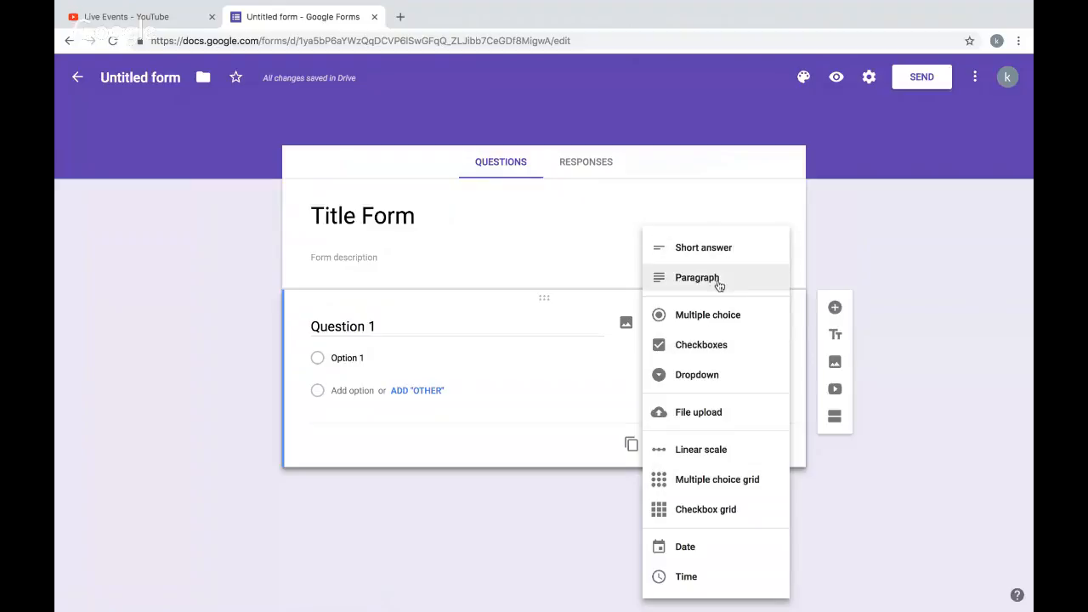
left_click(718, 251)
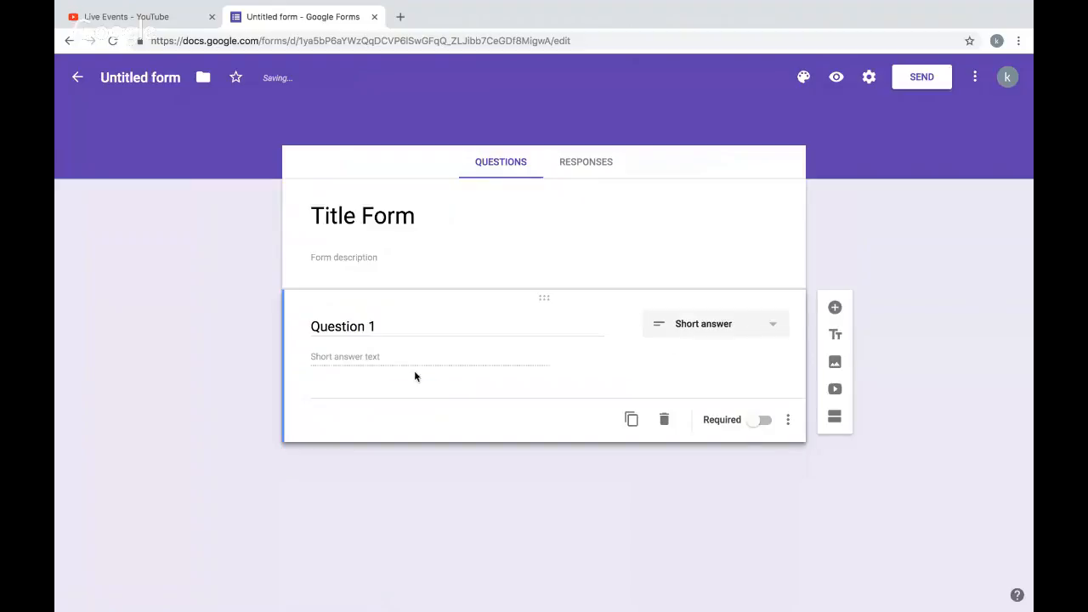
left_click(717, 324)
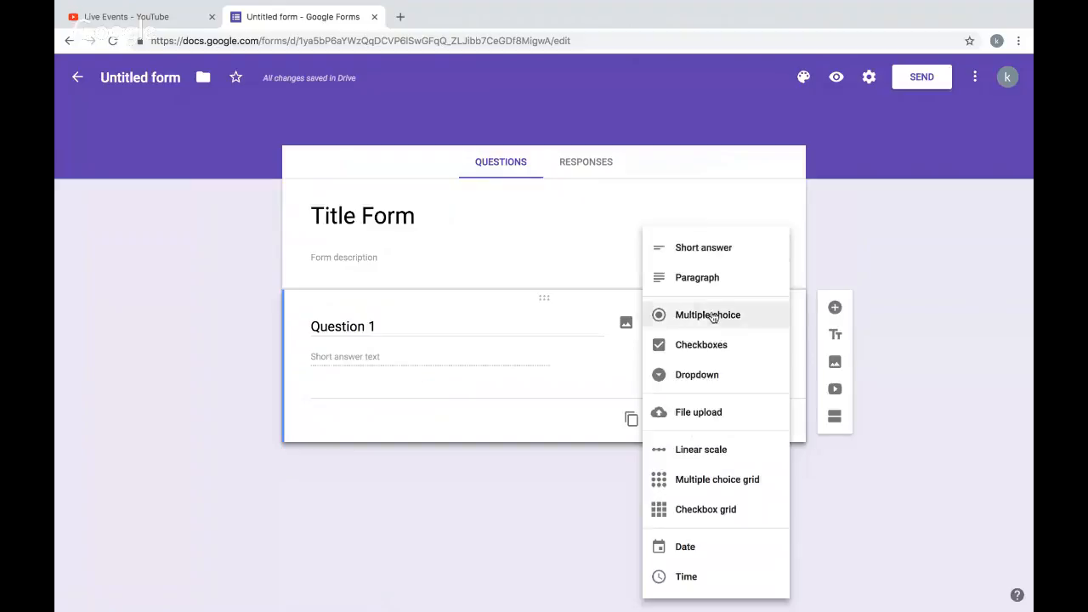
left_click(713, 315)
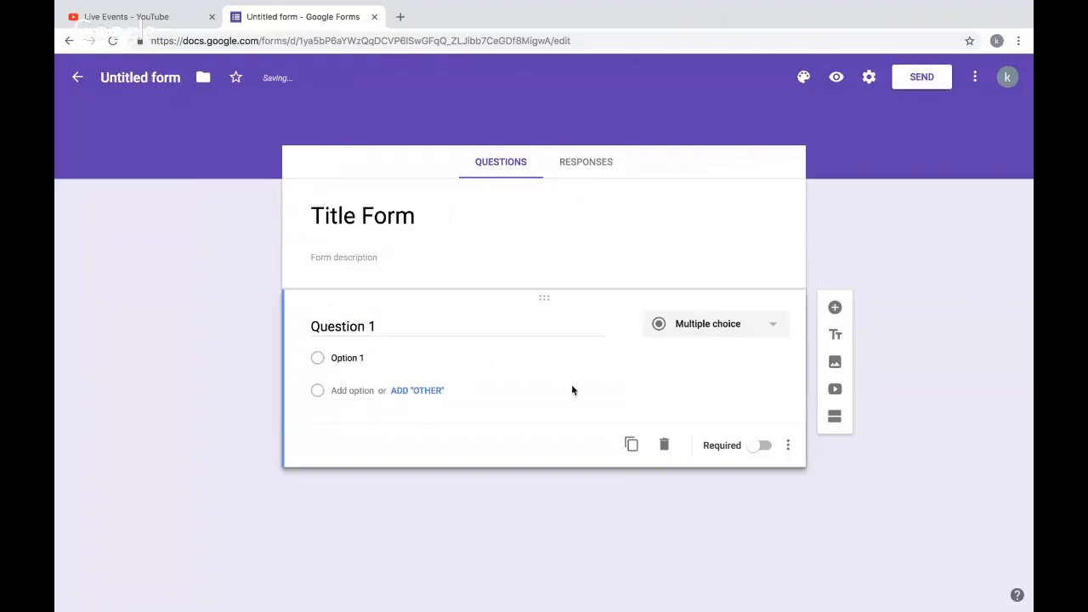
left_click(717, 323)
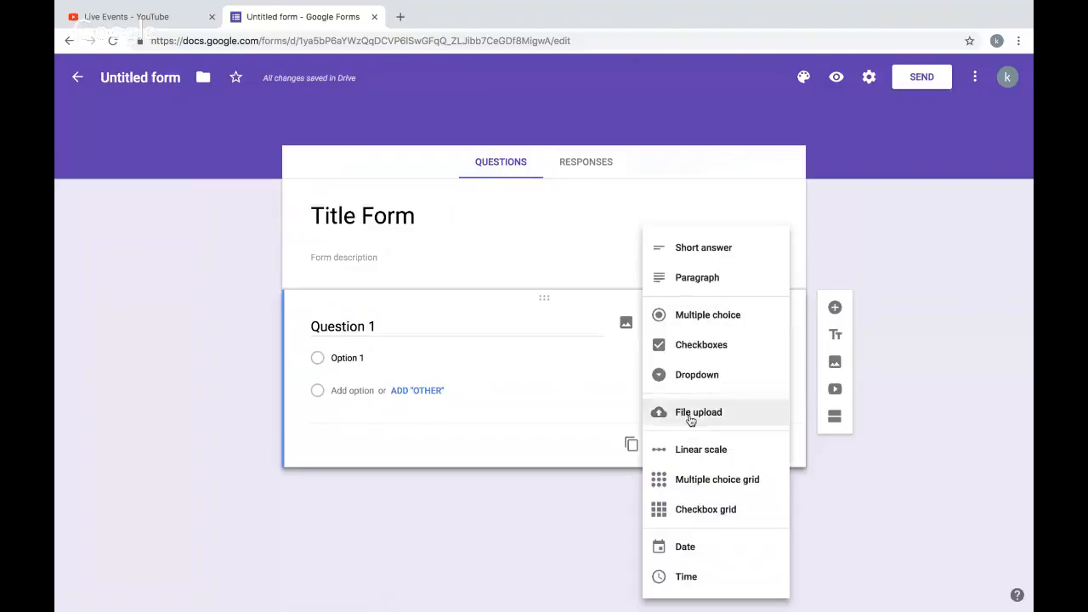
left_click(463, 370)
- Add an Other choice and a second option to Question 1
left_click(411, 390)
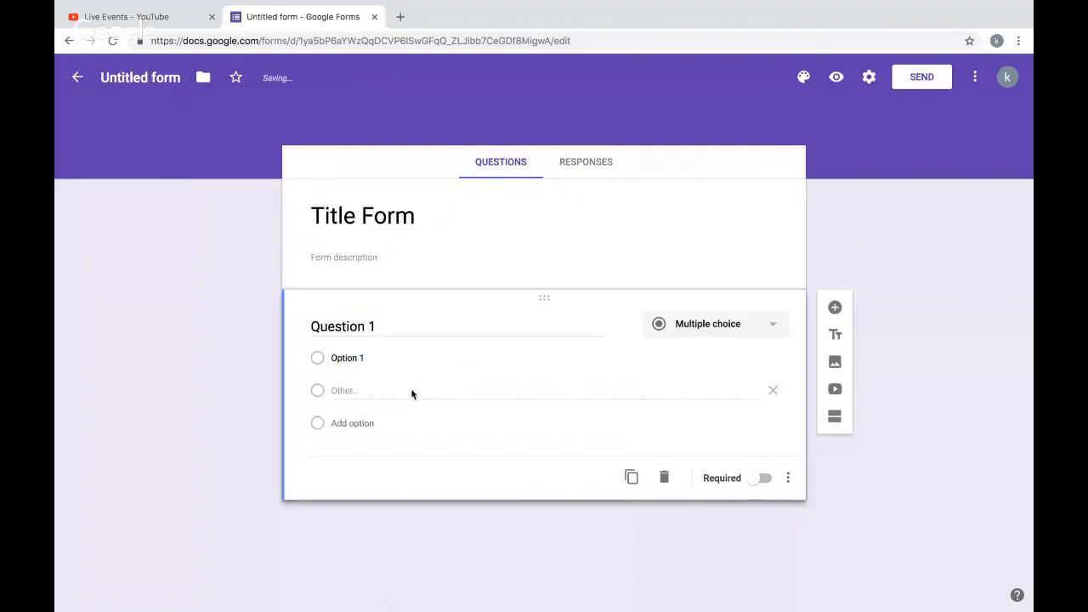
left_click(365, 425)
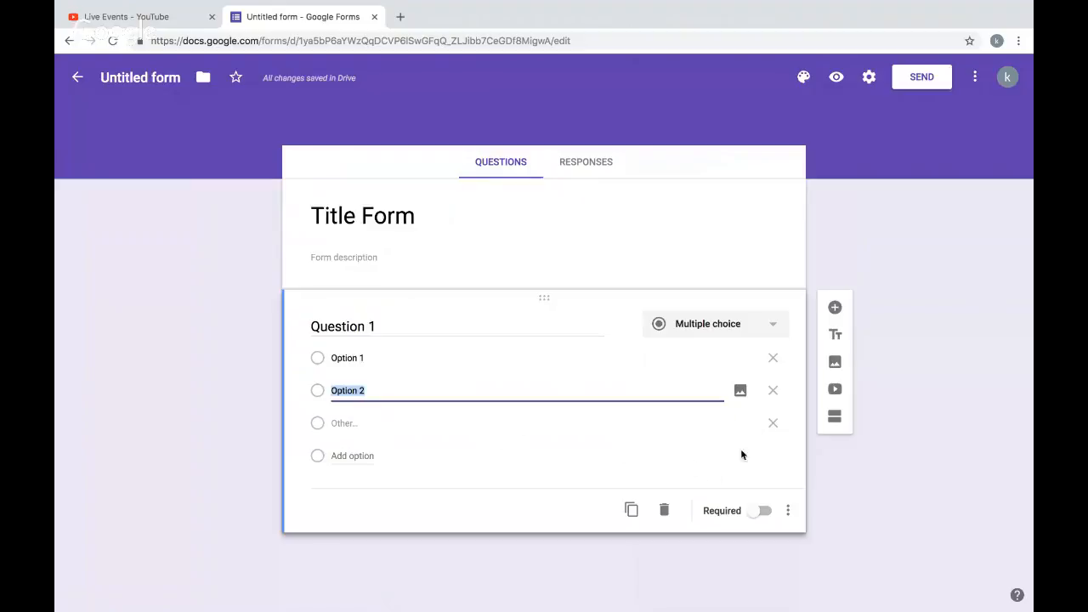
- Add a new blank question below Question 1 and delete it
left_click(830, 312)
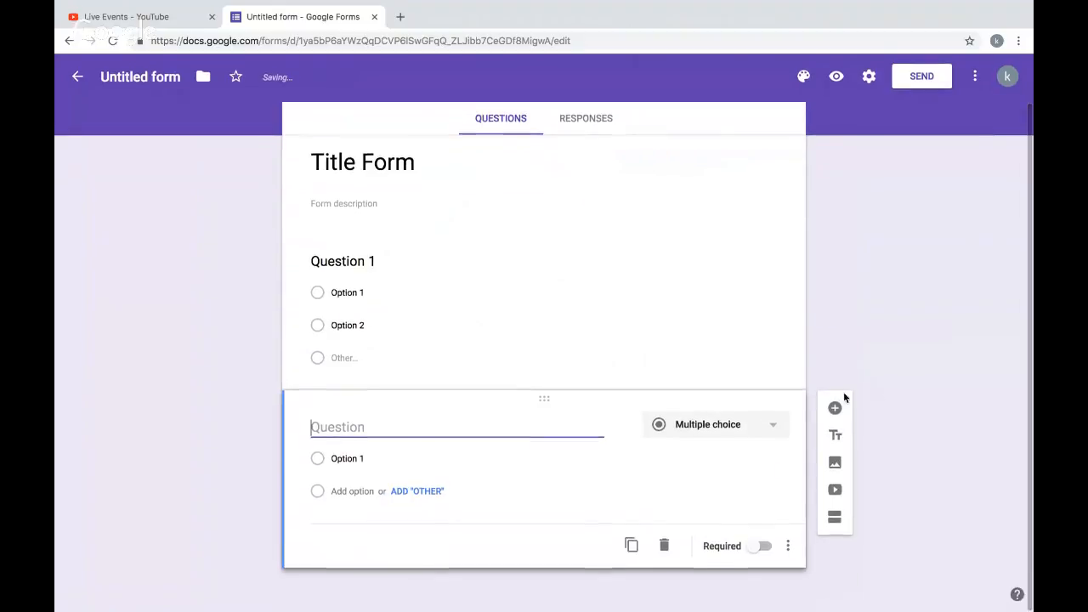
left_click_drag(544, 397, 546, 459)
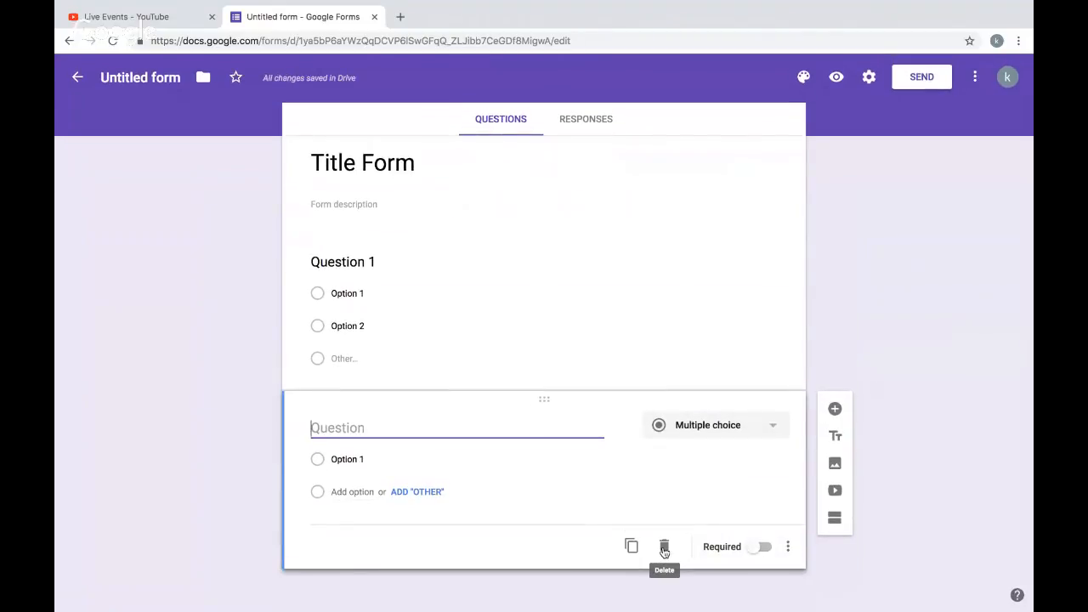
left_click(665, 548)
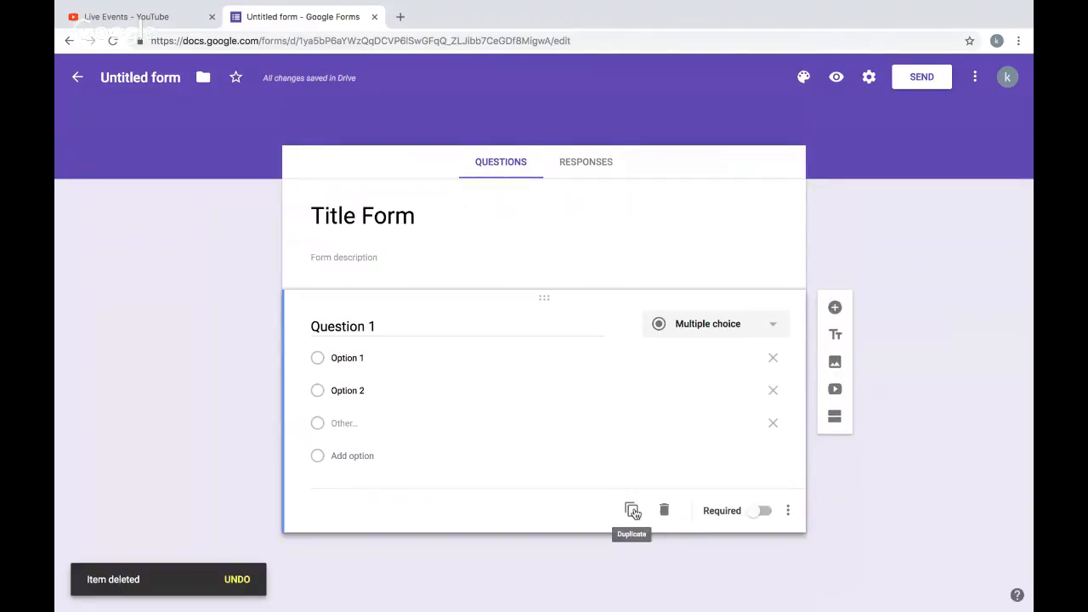
- Duplicate Question 1 and delete the copy
left_click(633, 511)
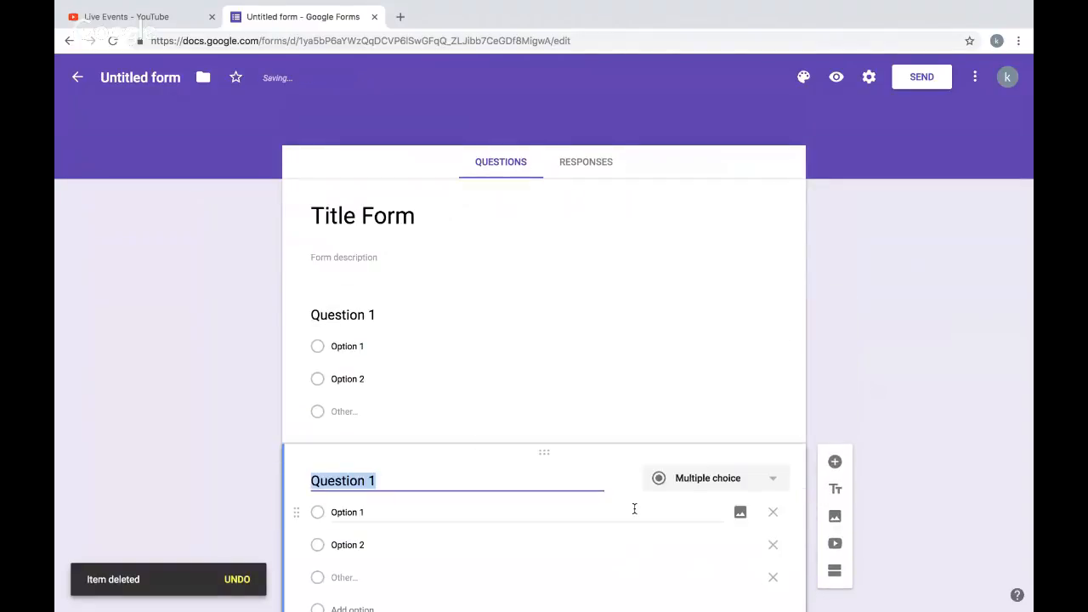
left_click(663, 544)
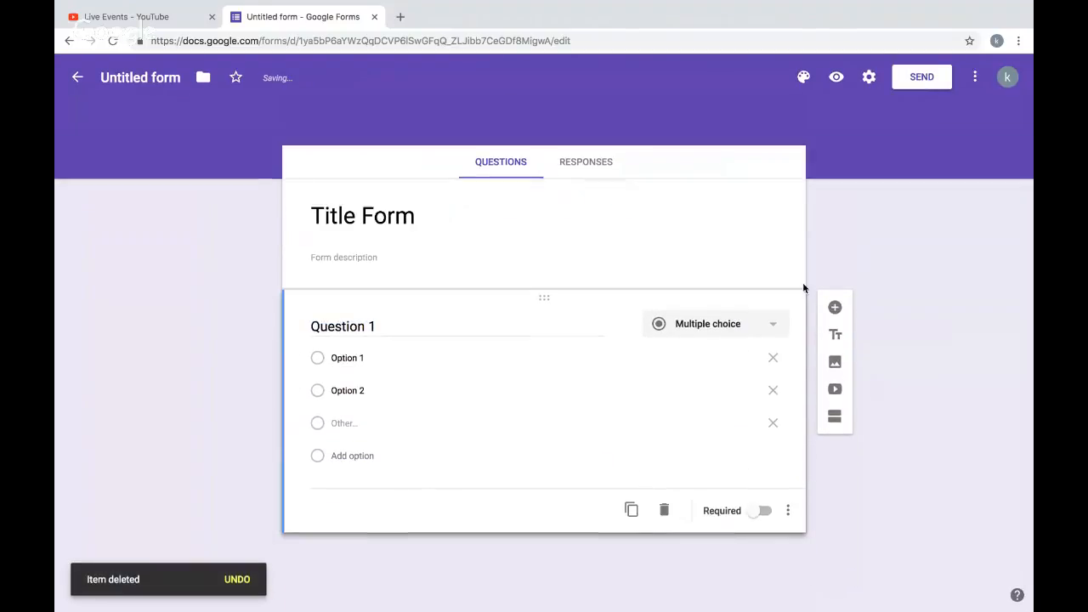
- Add a second multiple-choice question titled Question 2
left_click(833, 308)
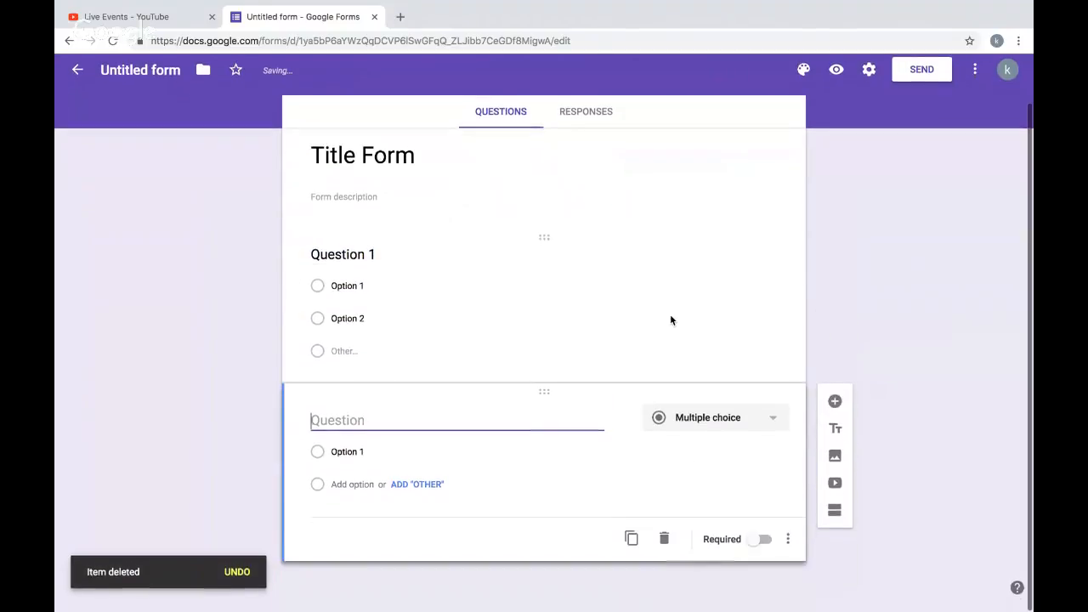
type("Question 2")
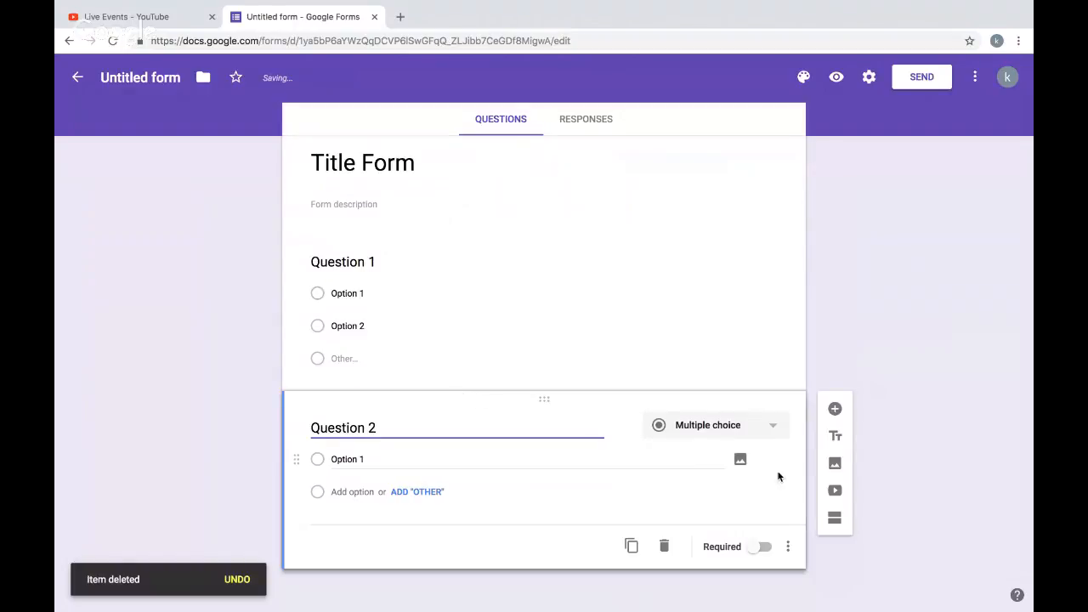
- Add a title and description block, move it above Question 2, and delete it
left_click(835, 437)
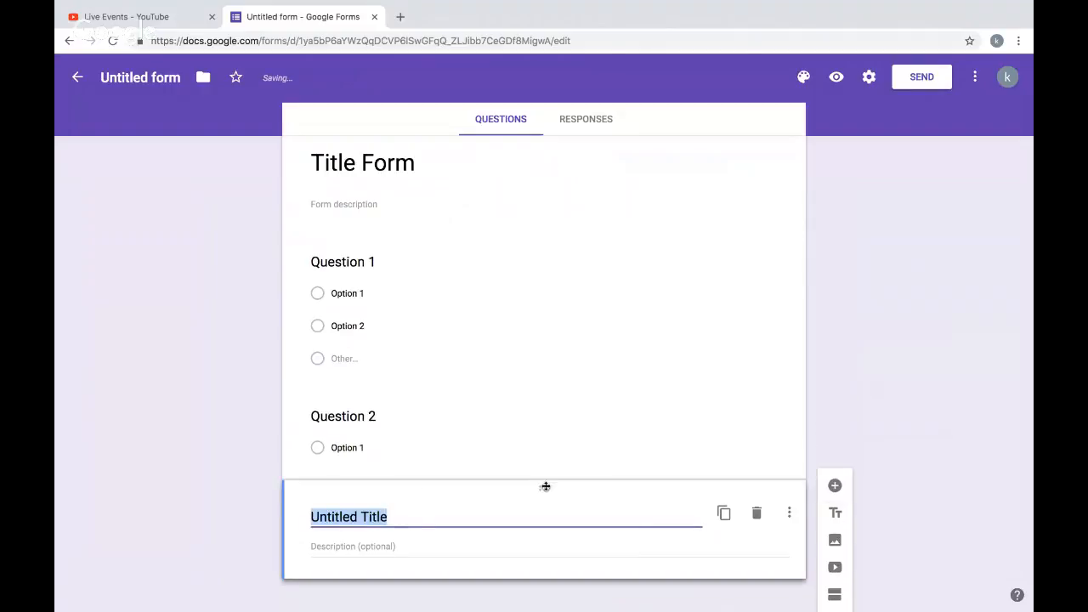
left_click_drag(546, 489, 531, 526)
left_click_drag(535, 485, 534, 380)
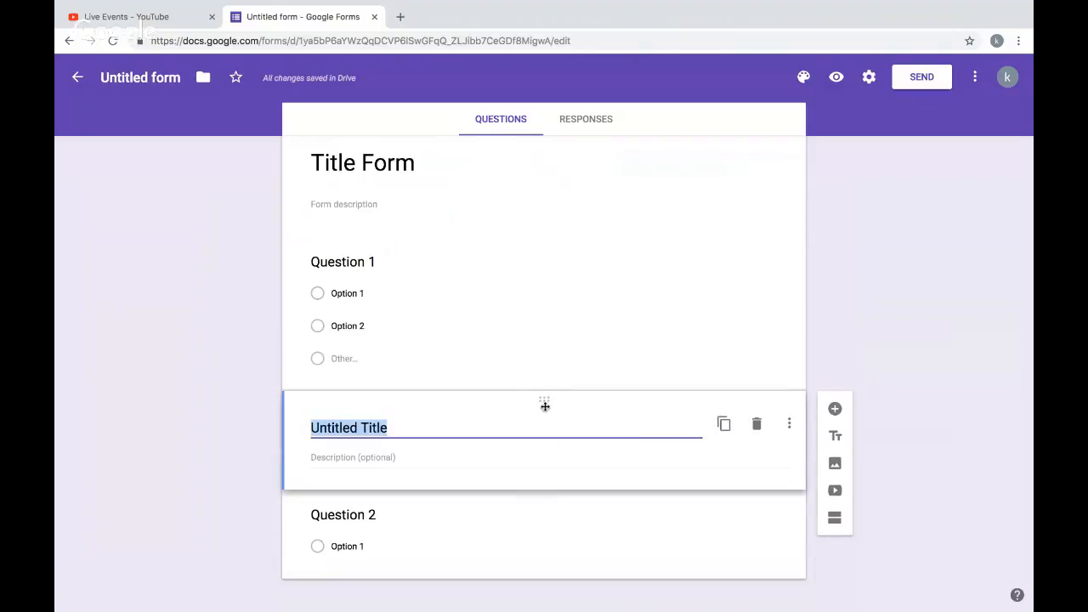
left_click(756, 424)
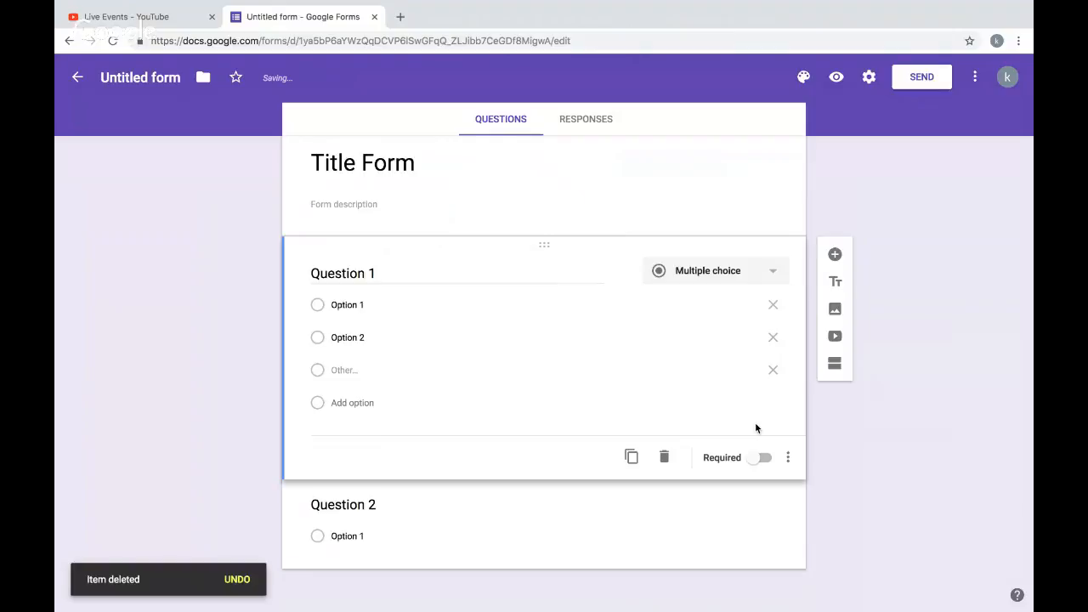
- Open the insert image dialog for the form and close it
left_click(834, 310)
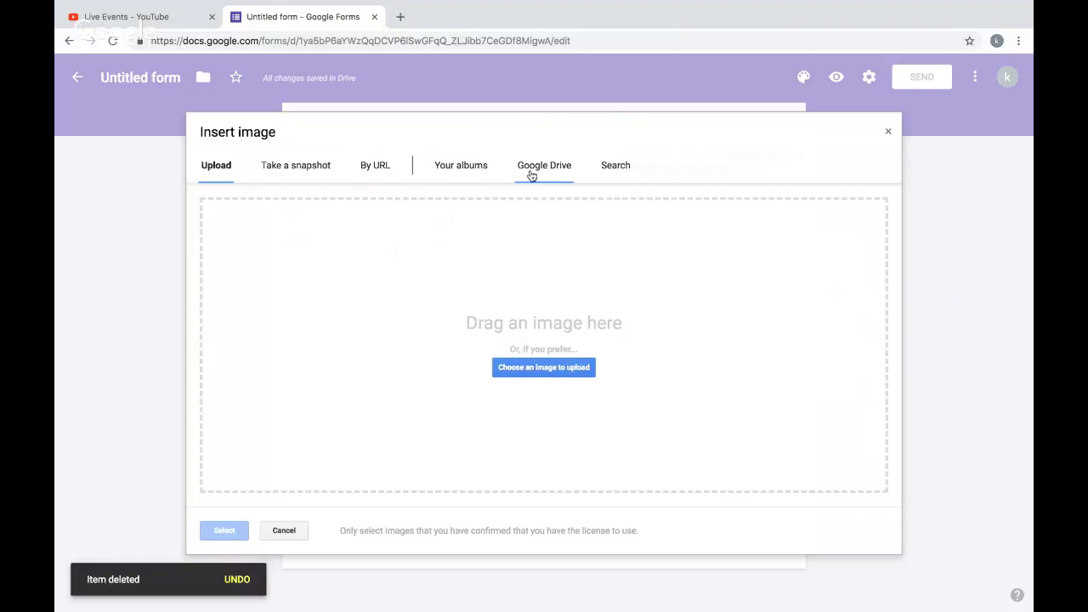
left_click(888, 132)
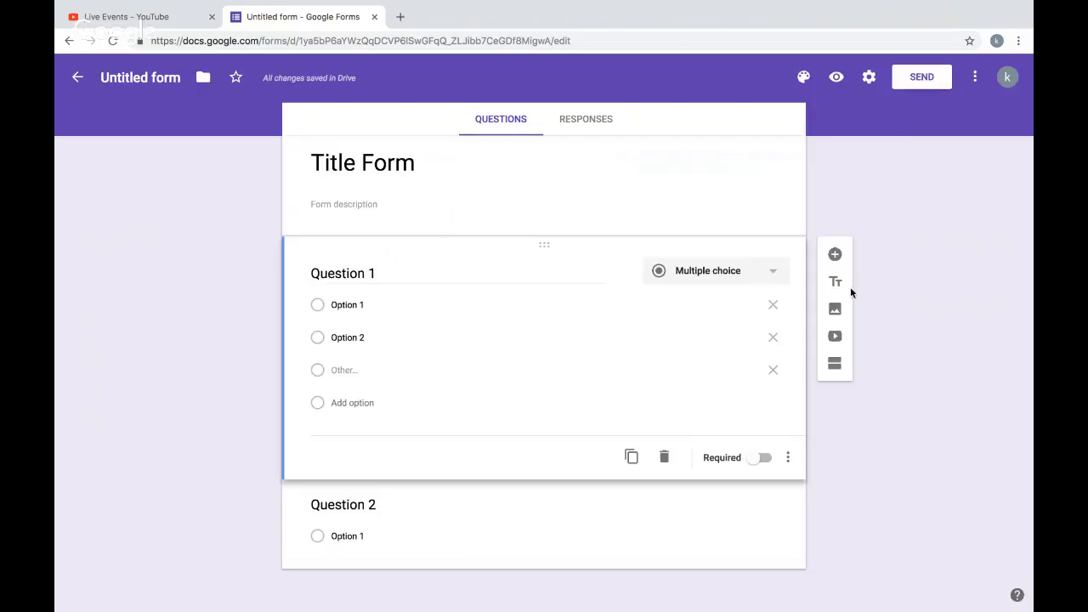
- Open the insert video dialog, check its video search and URL options, and close it
left_click(838, 334)
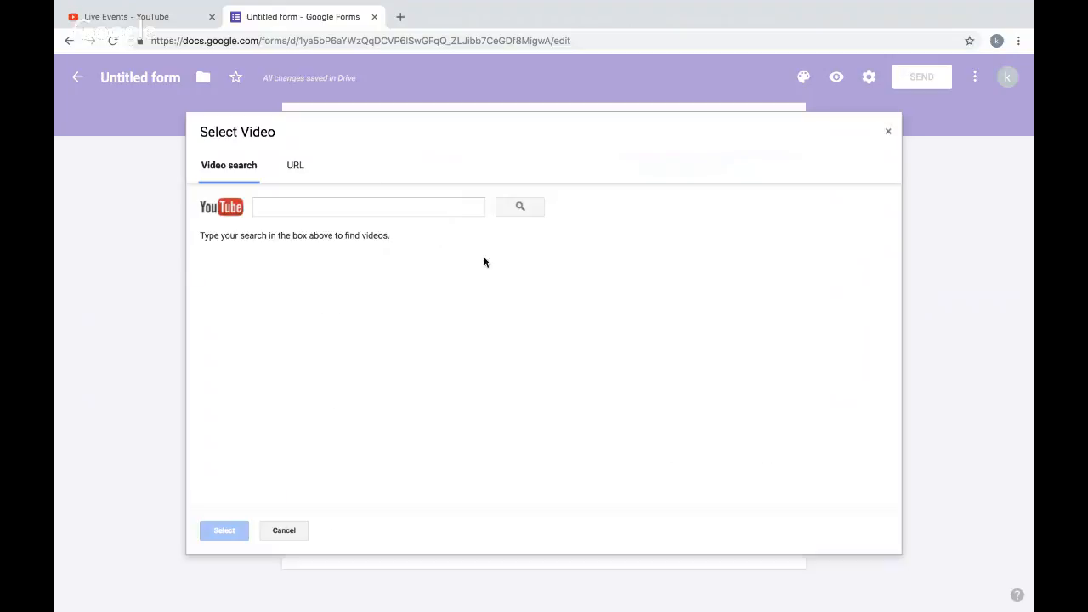
left_click(289, 168)
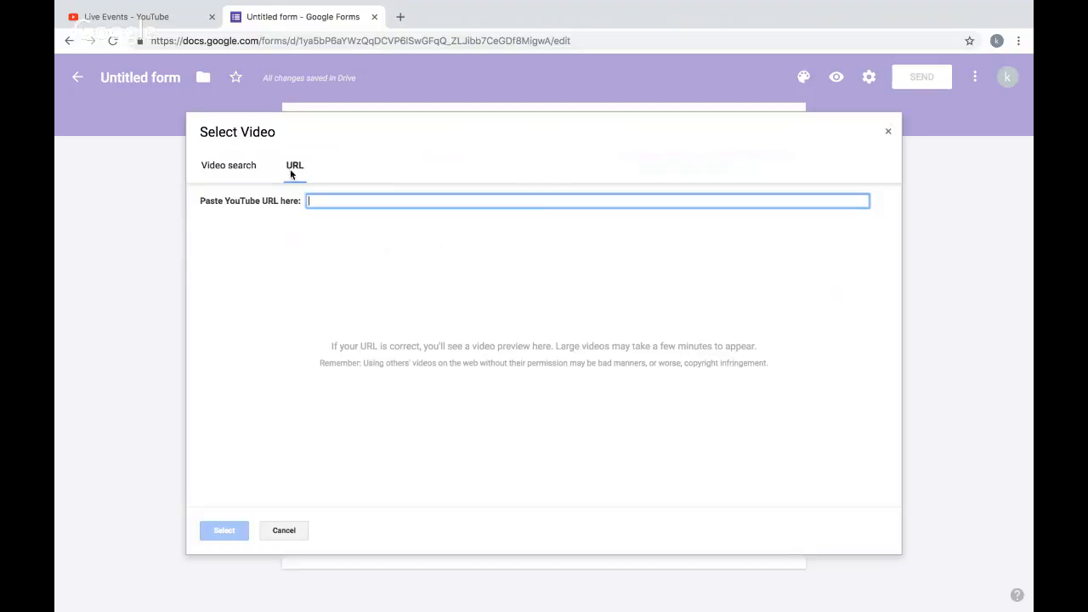
left_click(206, 170)
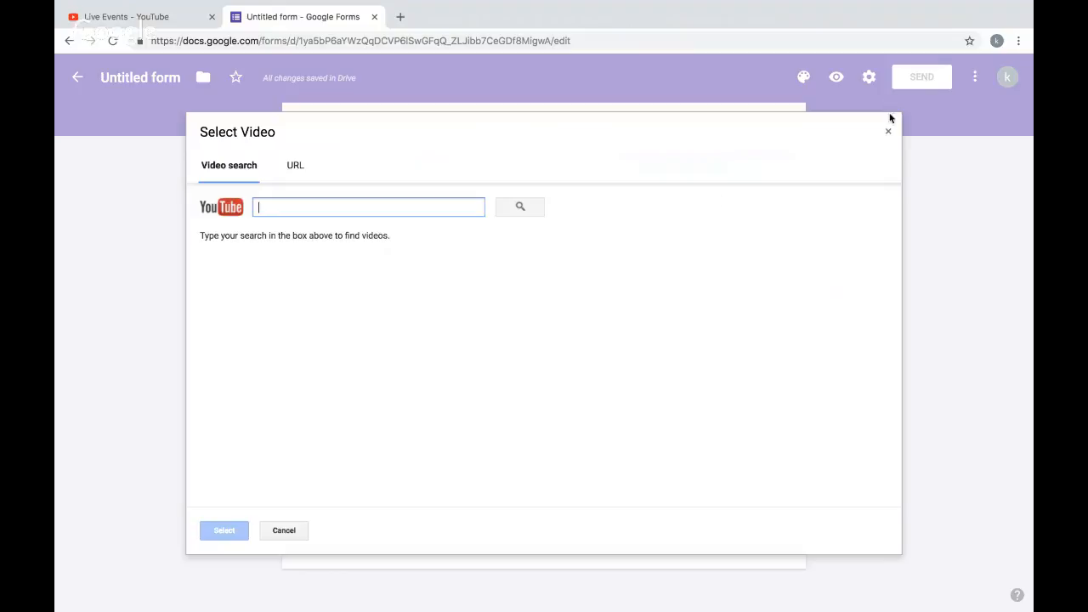
left_click(888, 131)
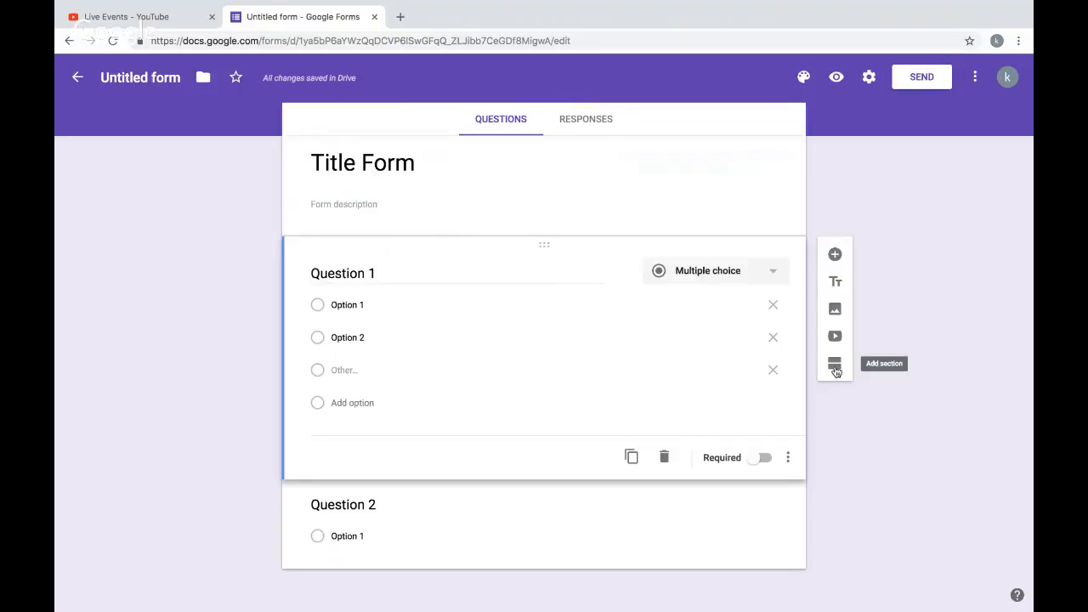
- Add a new section after Question 1, then delete the second section
left_click(835, 365)
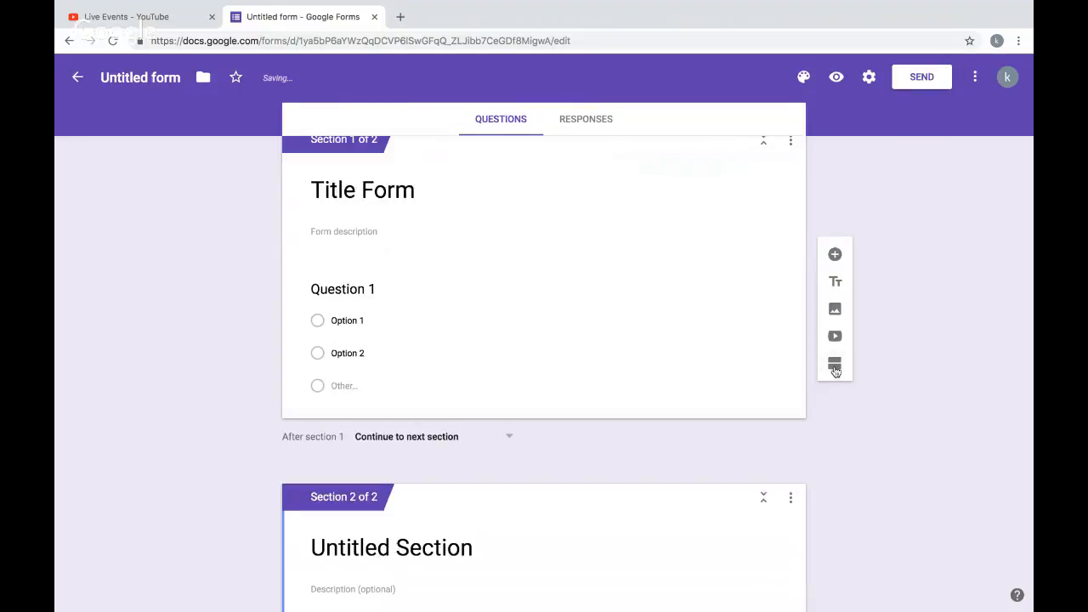
scroll(892, 436, "down", 3)
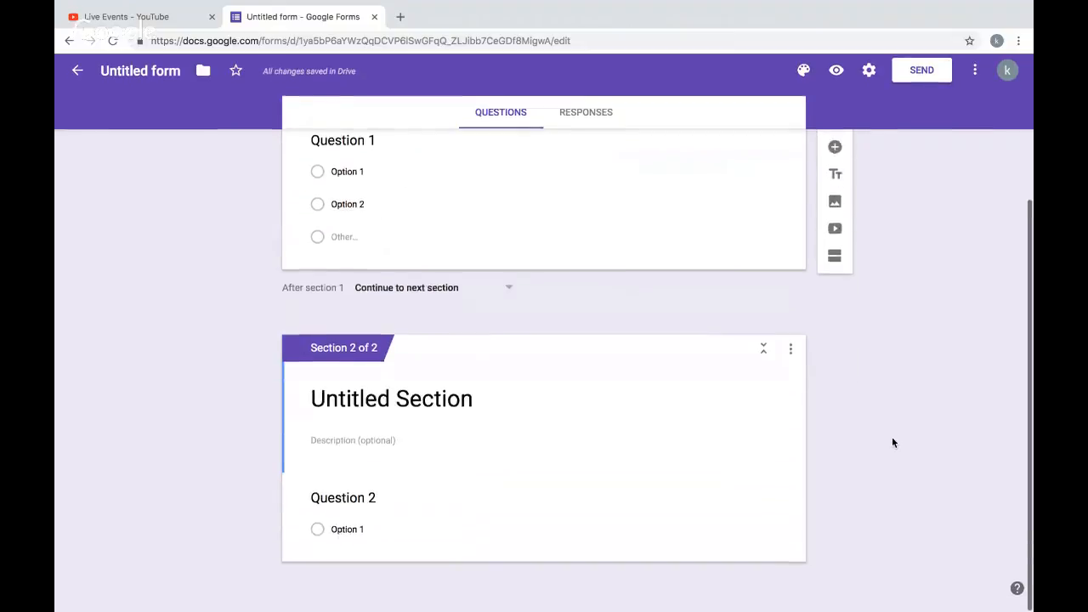
scroll(891, 436, "up", 3)
scroll(892, 436, "down", 3)
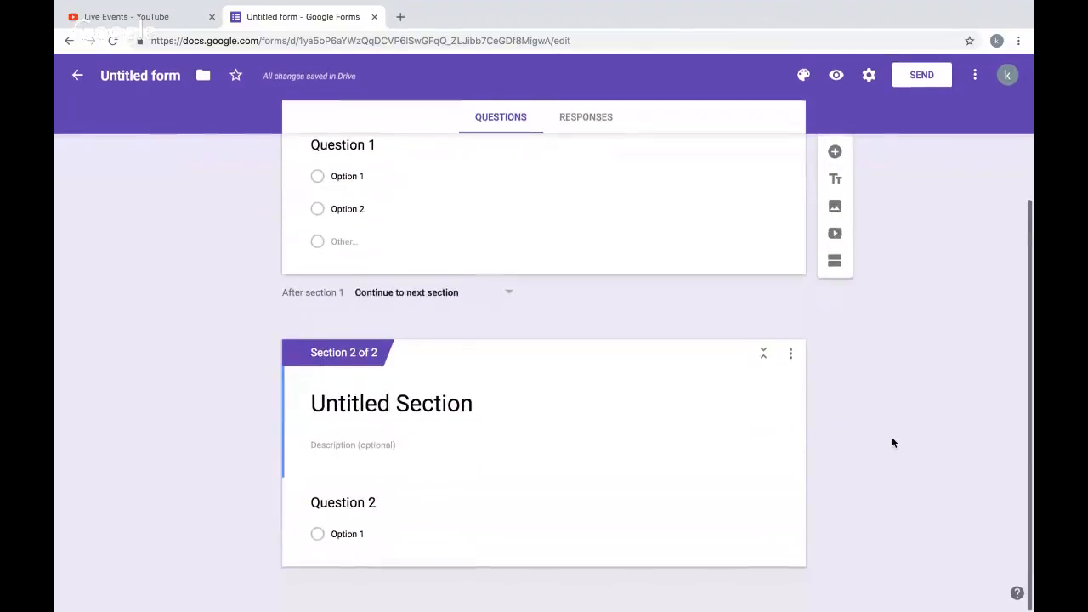
left_click(788, 358)
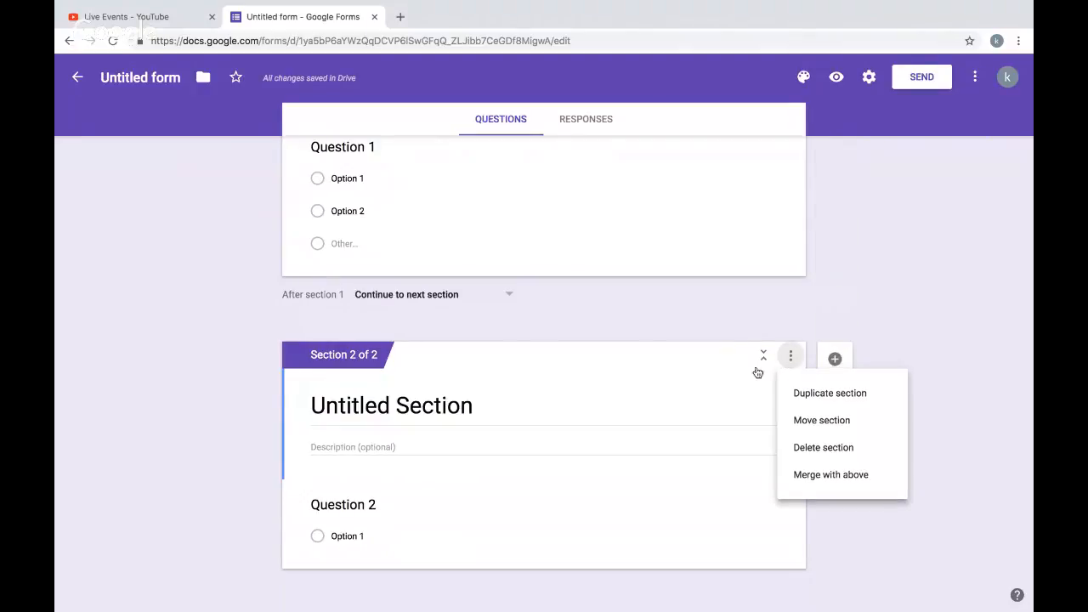
left_click(844, 450)
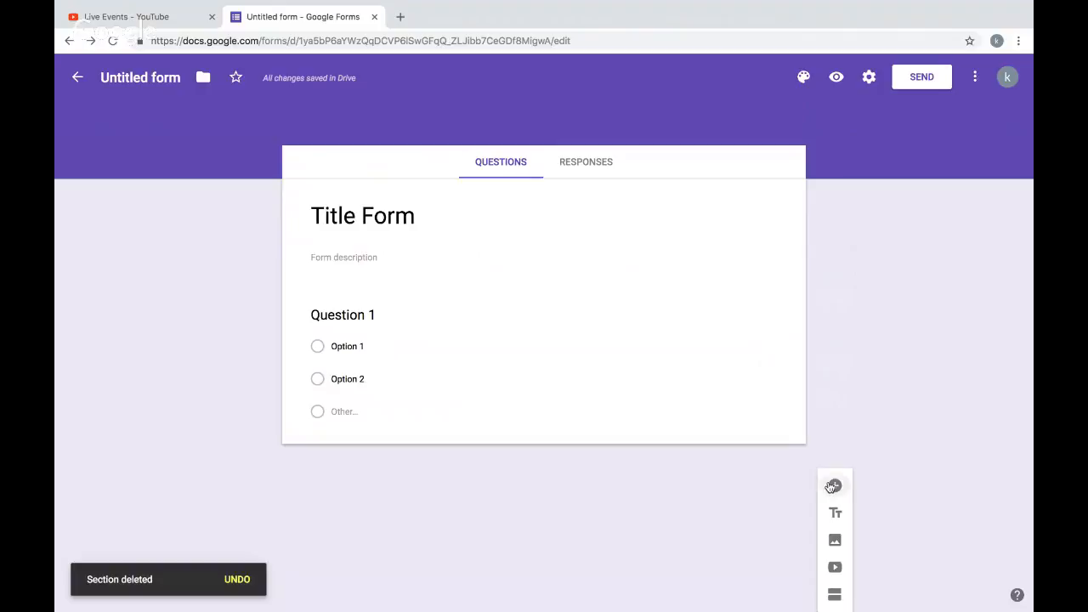
- Add a new multiple-choice question, move it below Question 1, and switch its Required toggle on and off
left_click(835, 486)
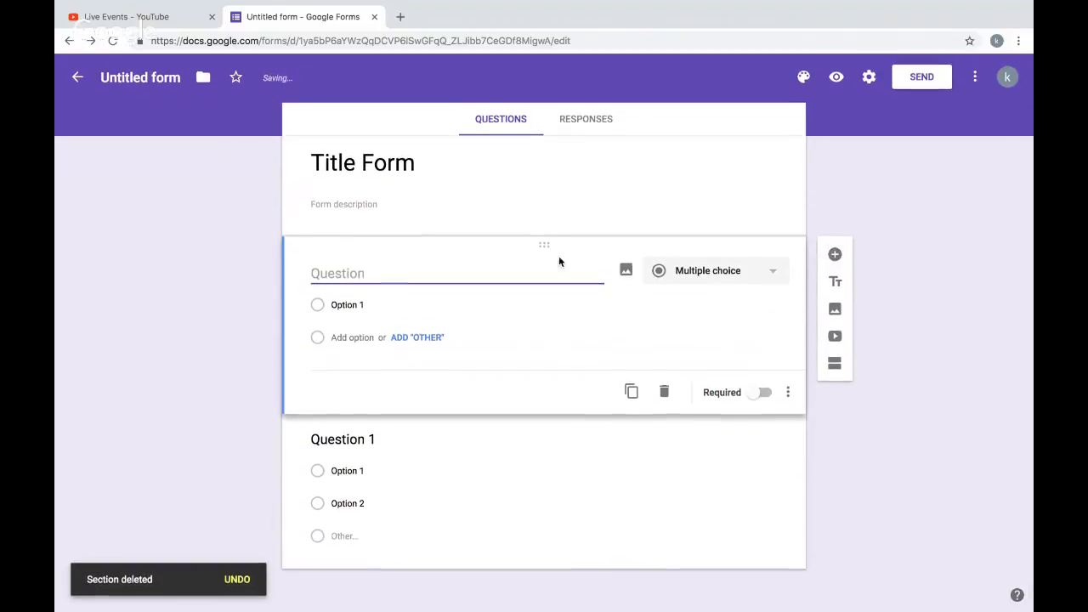
left_click_drag(547, 246, 507, 426)
left_click_drag(544, 296, 503, 605)
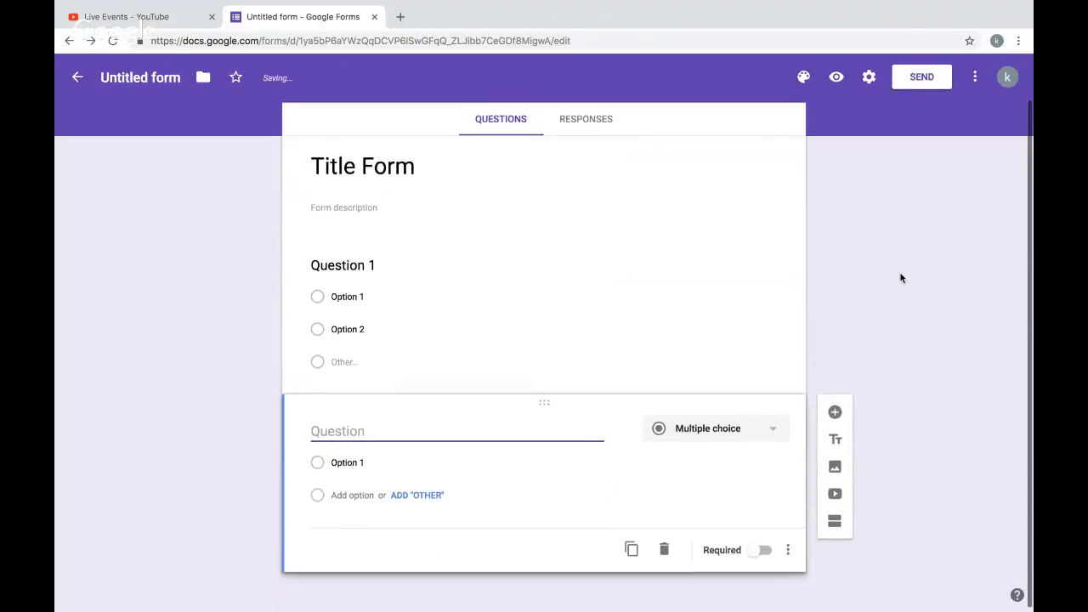
scroll(901, 278, "up", 1)
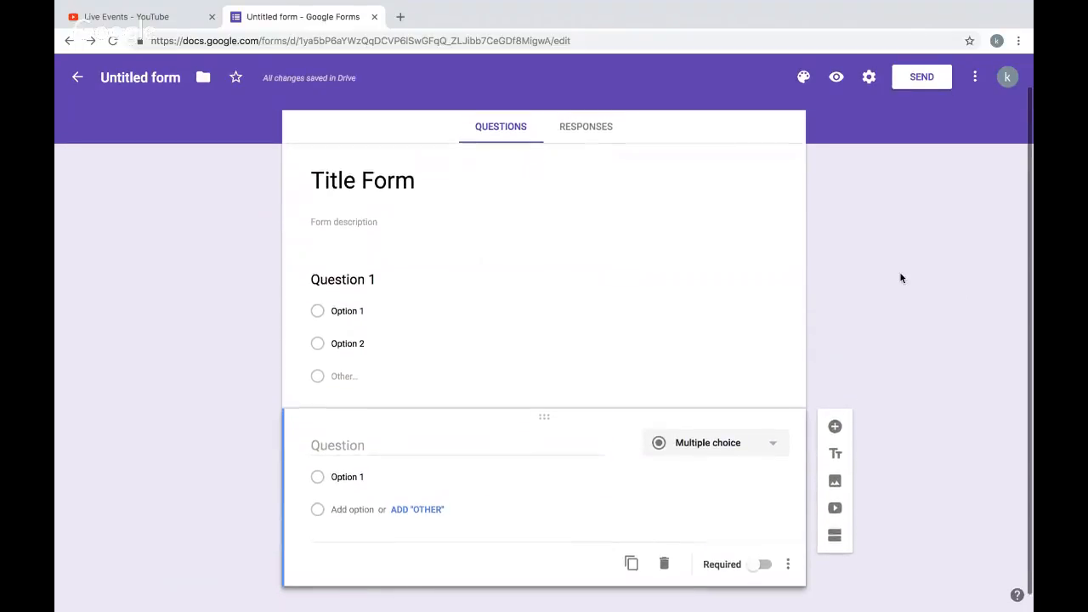
left_click(762, 565)
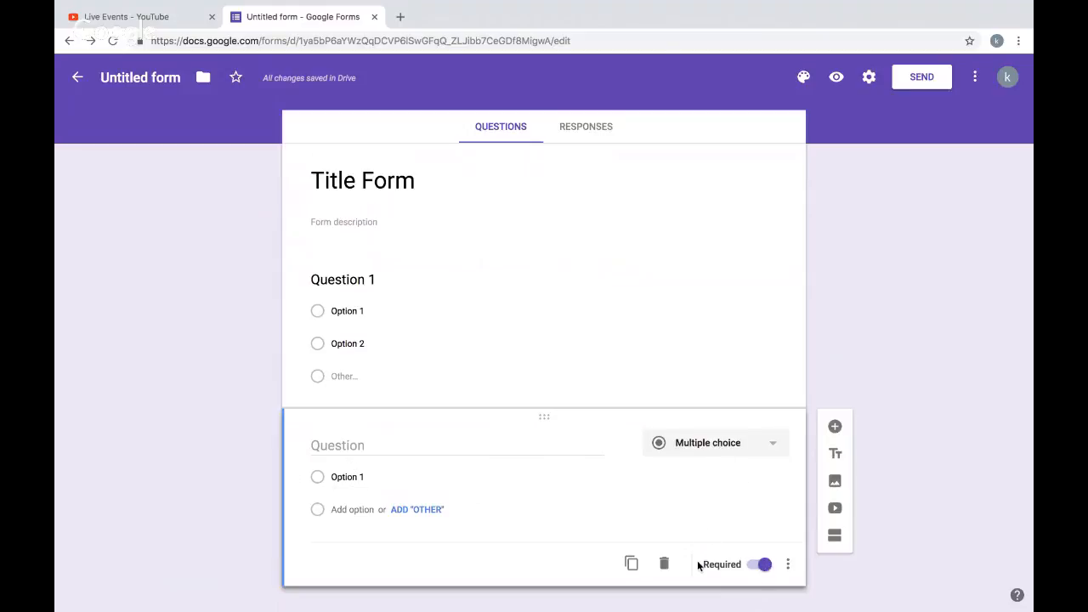
left_click(764, 566)
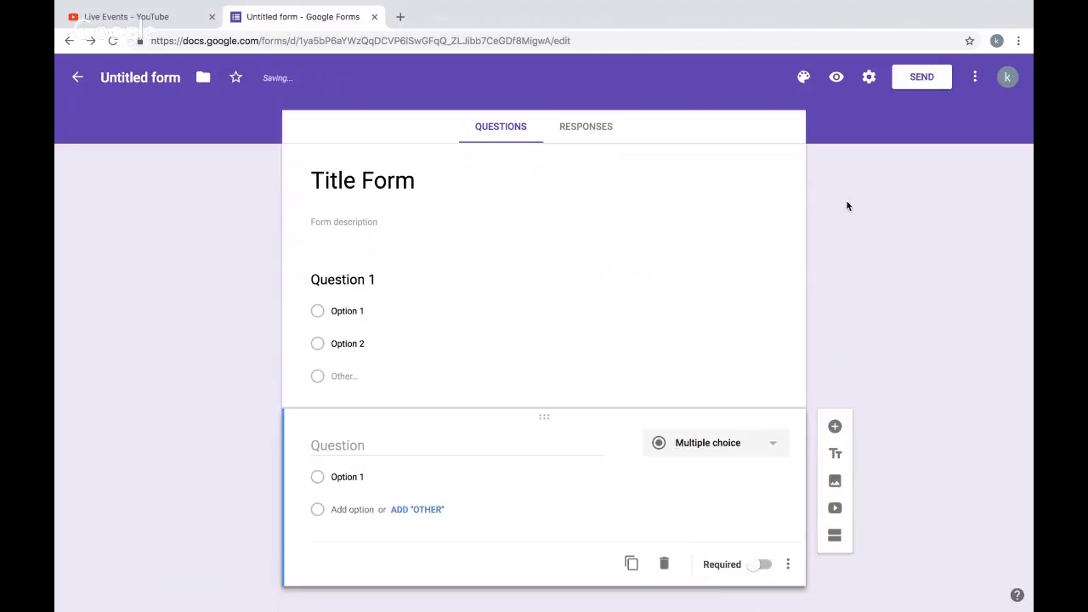
- Open the theme options and set the theme color to green with a light green background
left_click(803, 78)
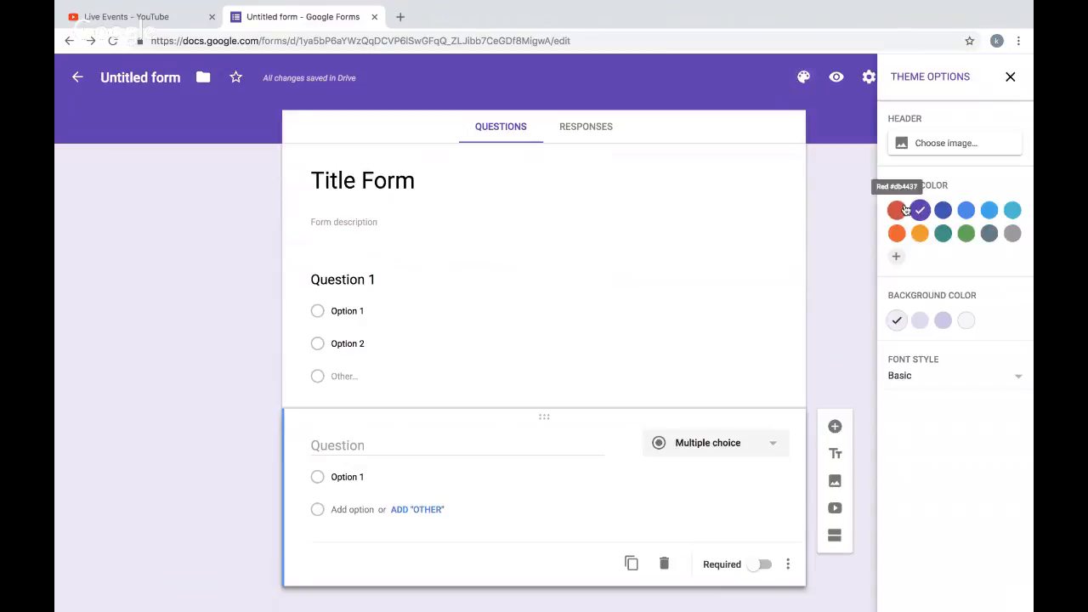
left_click(897, 211)
left_click(965, 233)
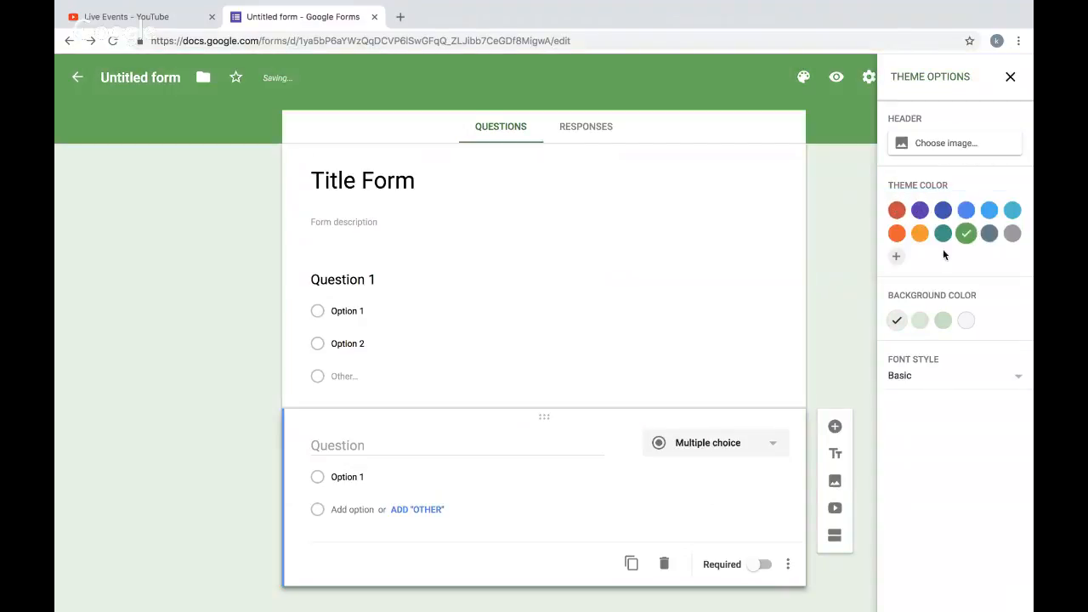
left_click(918, 323)
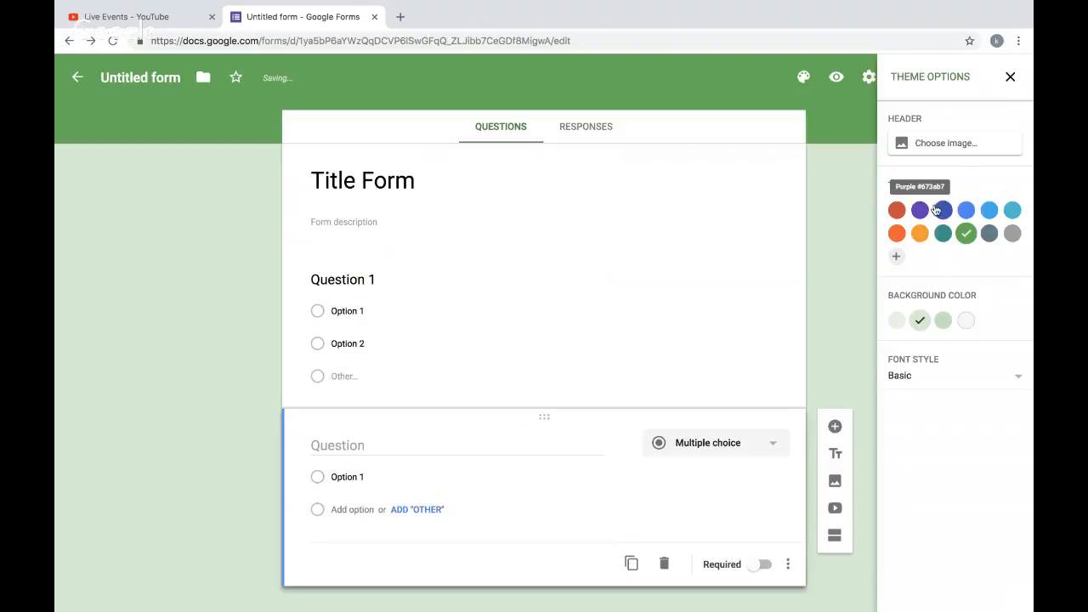
- Choose the colorful candy header image from the Work and School gallery and close the theme options
left_click(947, 145)
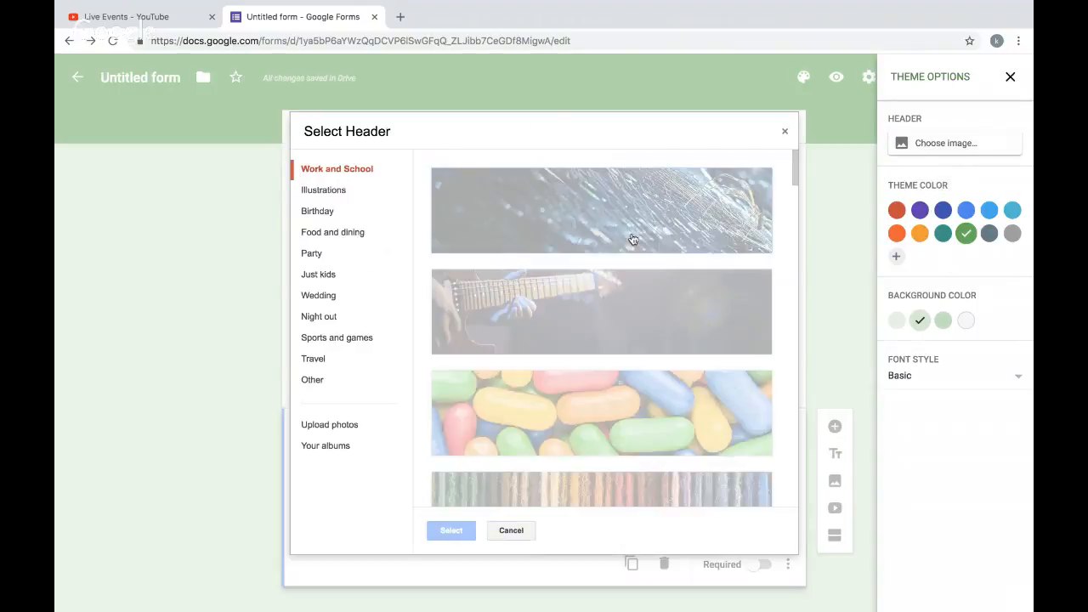
left_click(659, 398)
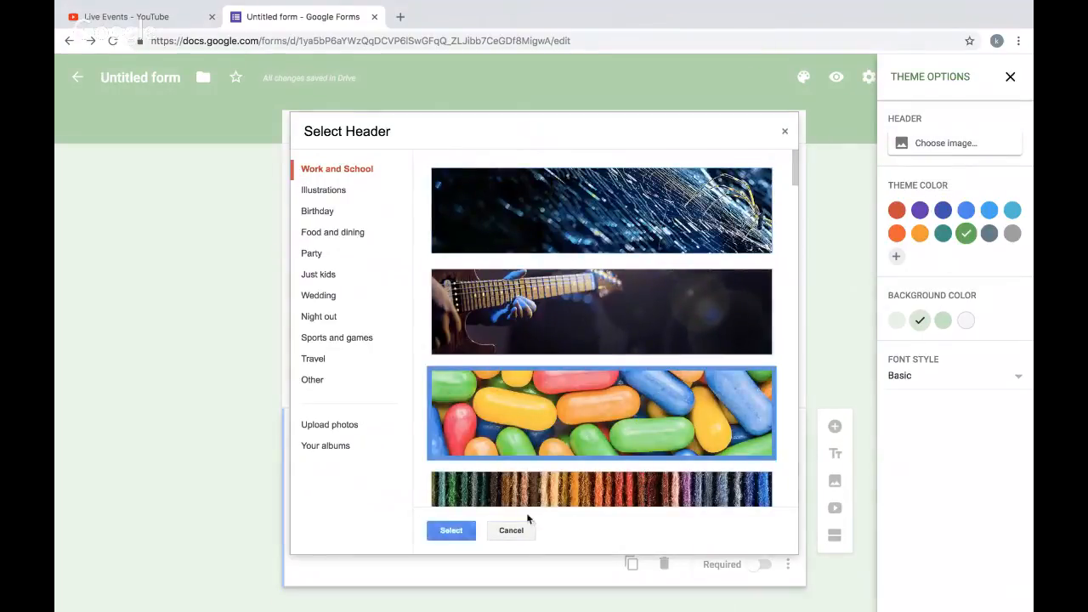
left_click(451, 530)
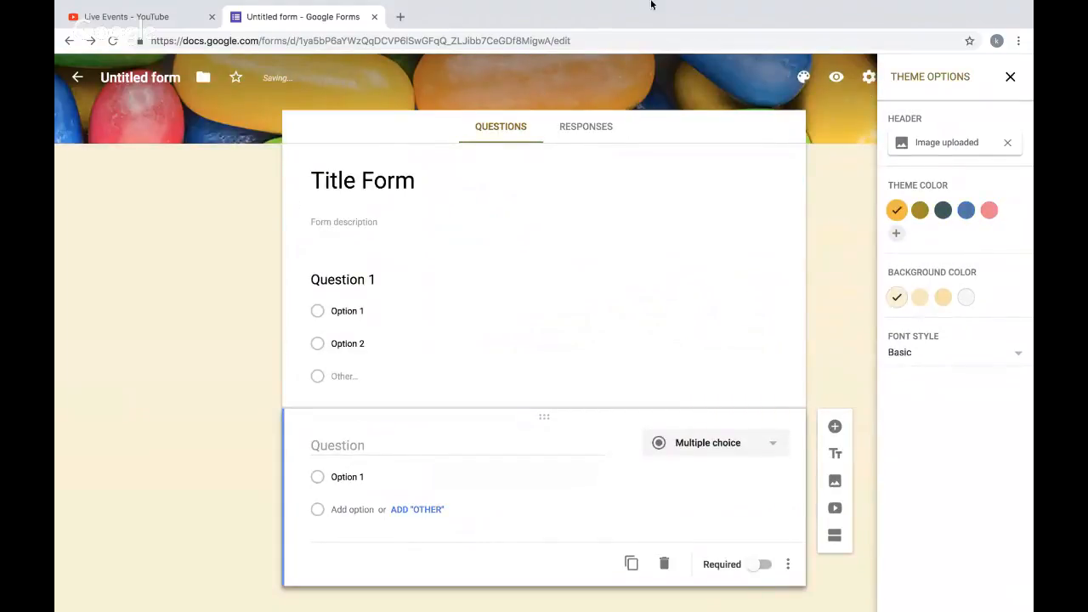
left_click(1010, 77)
- Preview the form and submit a response choosing Option 1 for Question 1
left_click(838, 77)
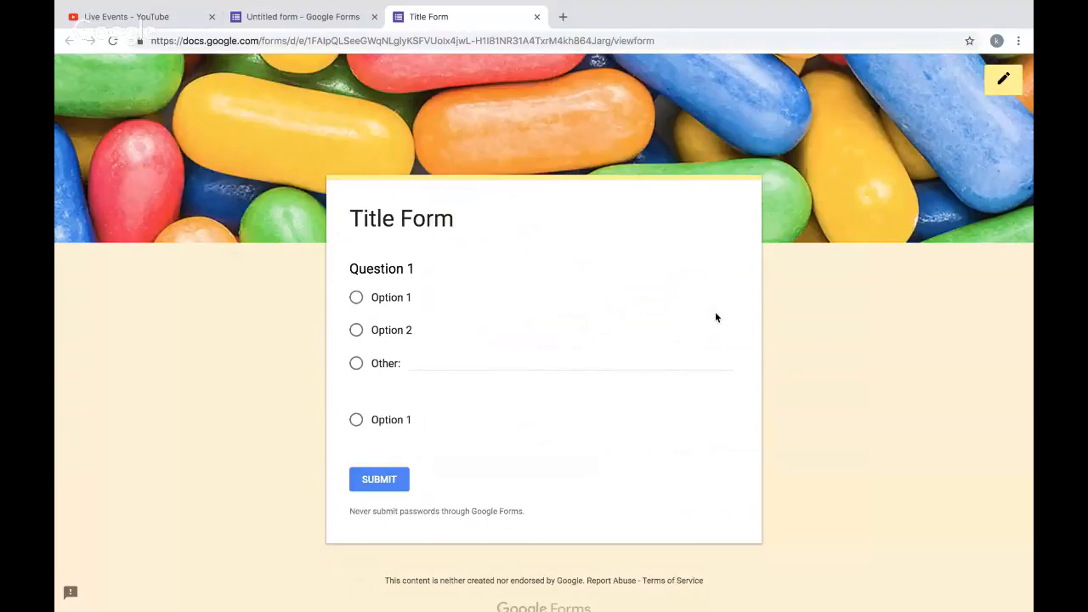
left_click(357, 299)
left_click(385, 482)
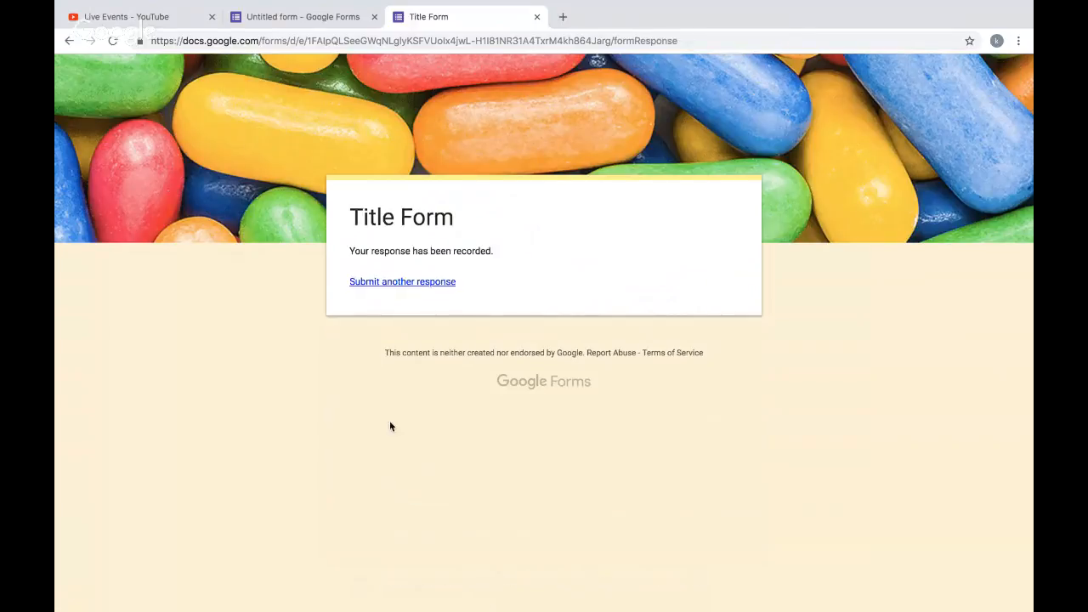
- Review the submitted response in the editor's Responses summary and individual views
left_click(328, 24)
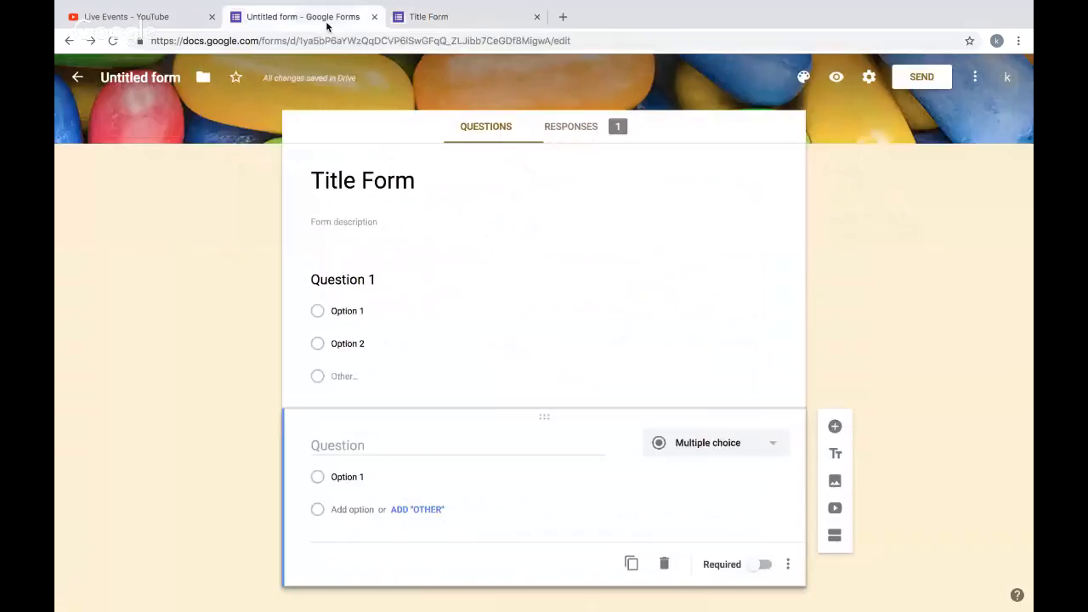
left_click(571, 126)
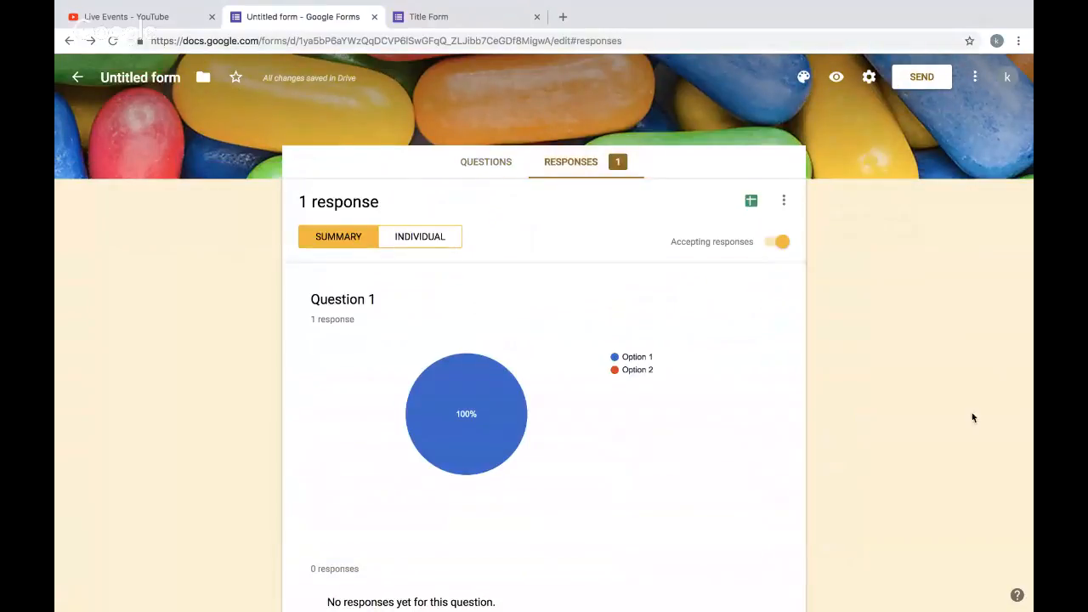
scroll(677, 379, "down", 1)
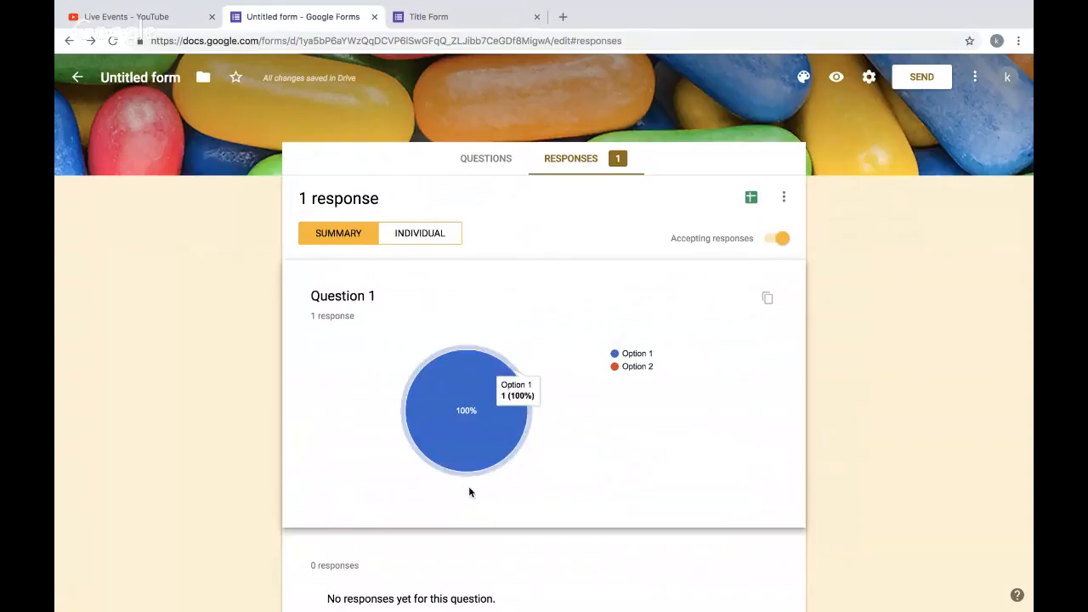
left_click(431, 234)
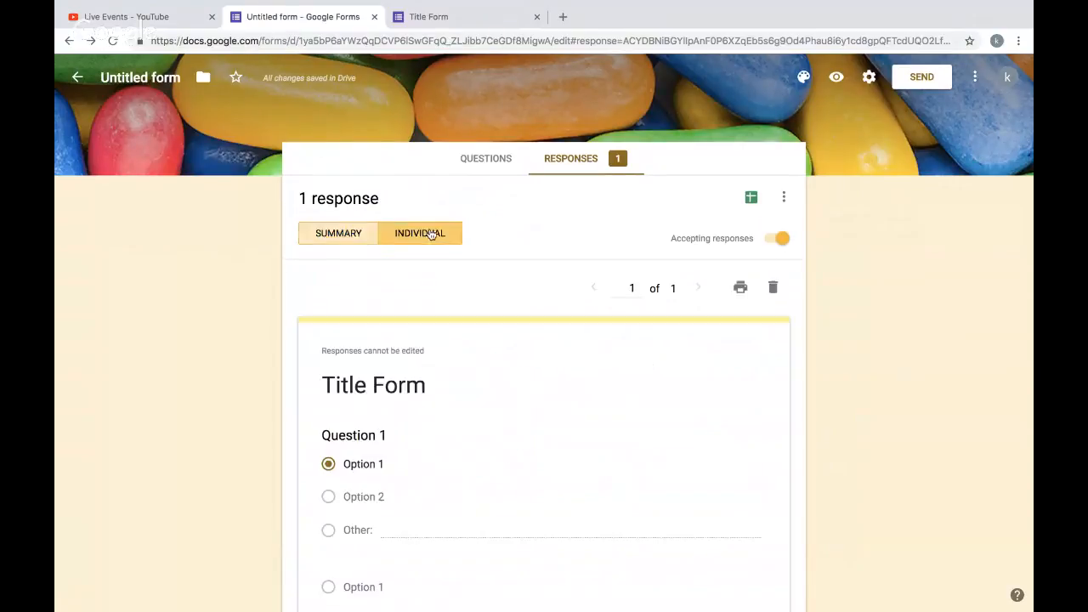
scroll(530, 374, "down", 3)
scroll(530, 374, "up", 2)
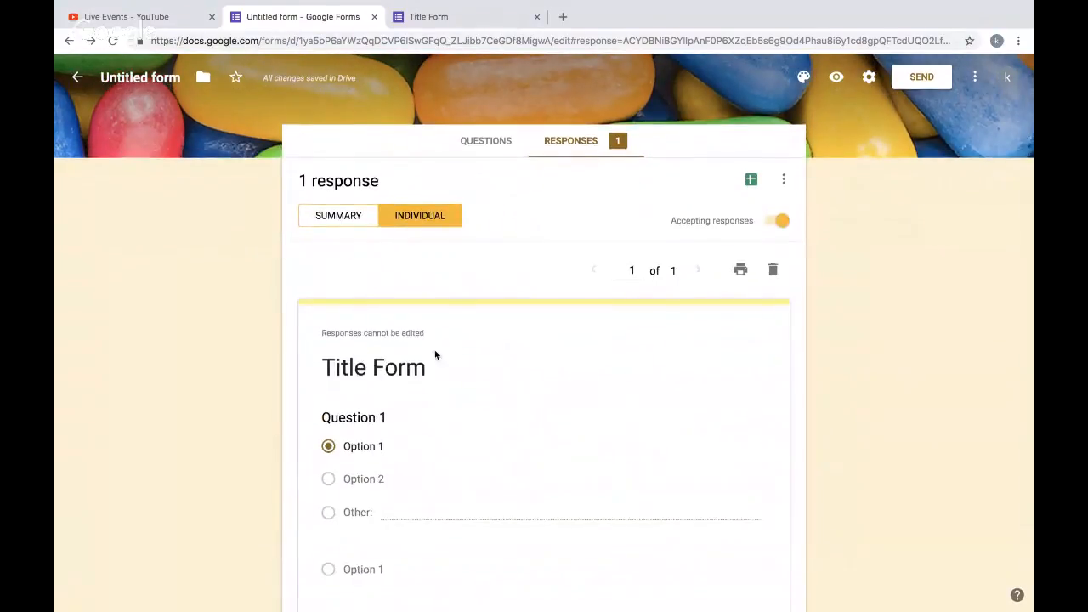
left_click(348, 227)
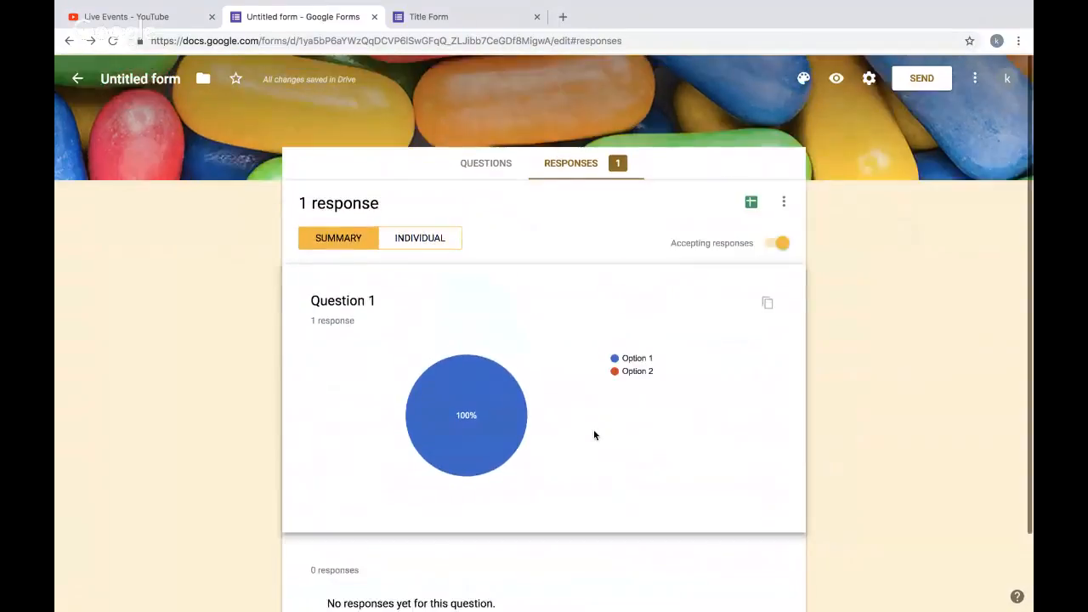
- Open the form settings, browse the General, Presentation and Quizzes tabs, and cancel
left_click(868, 77)
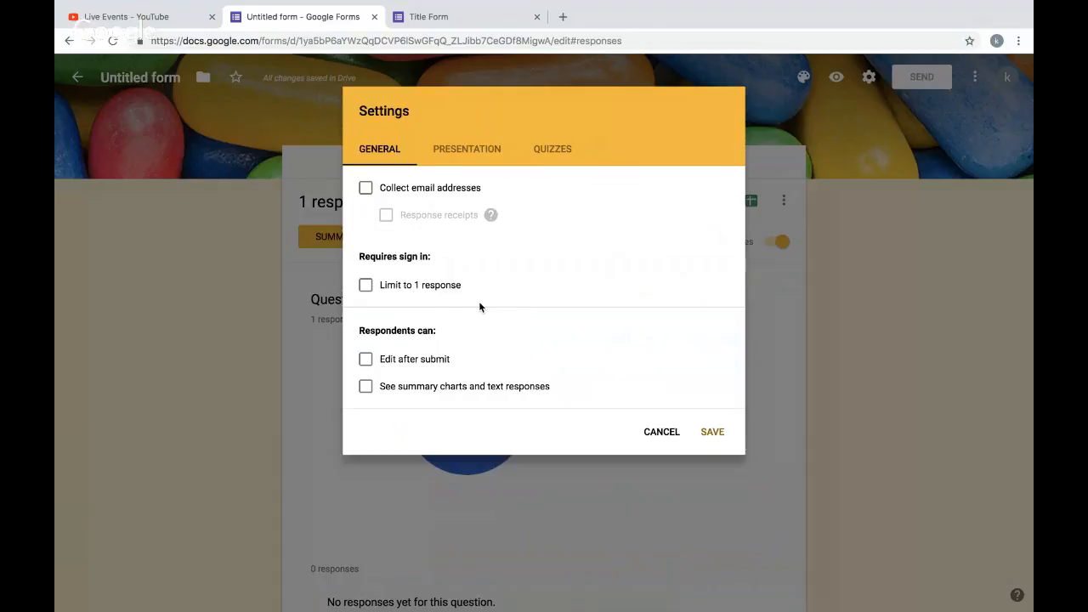
left_click(447, 153)
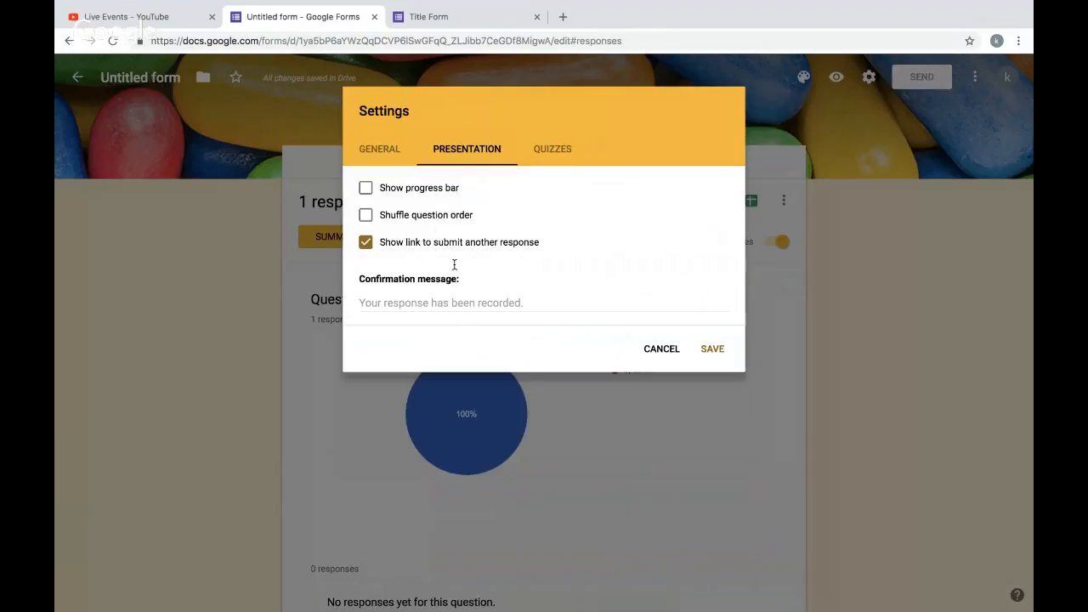
left_click(539, 152)
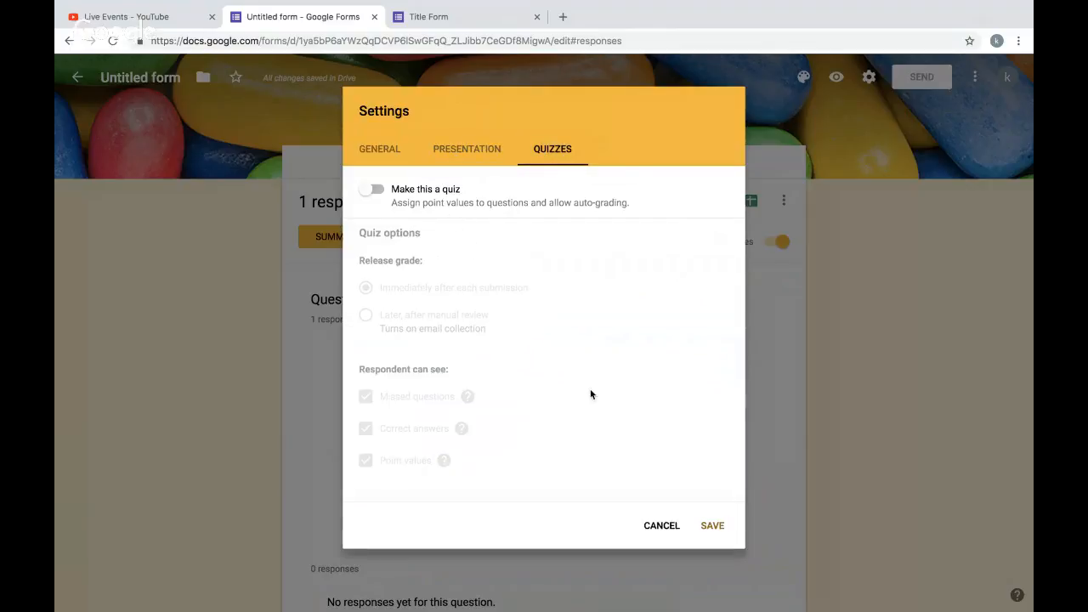
left_click(664, 527)
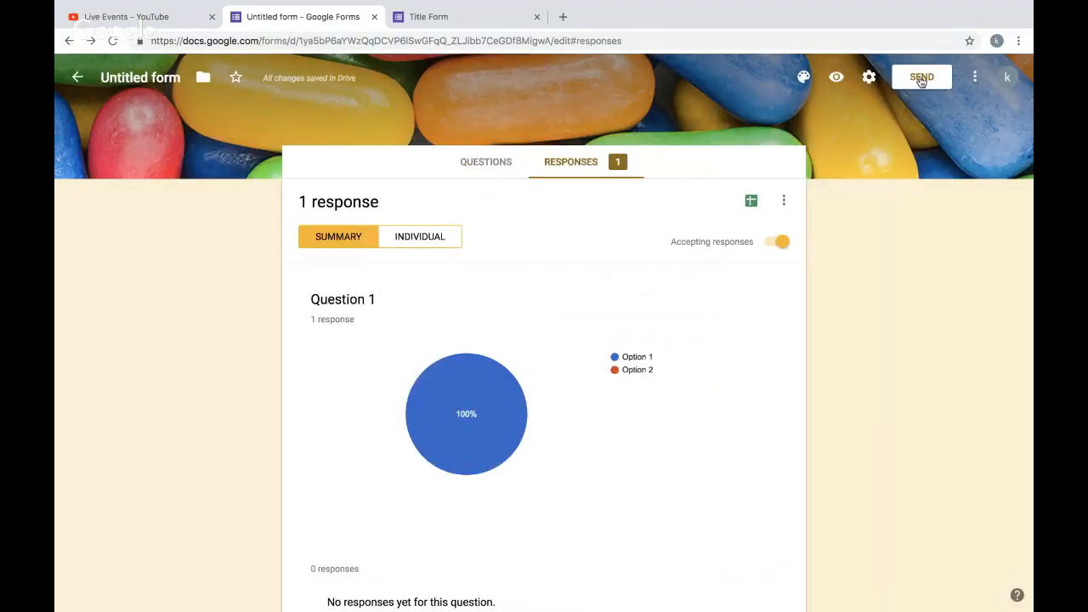
- Open the Send form dialog and view its link and embed HTML options
left_click(921, 78)
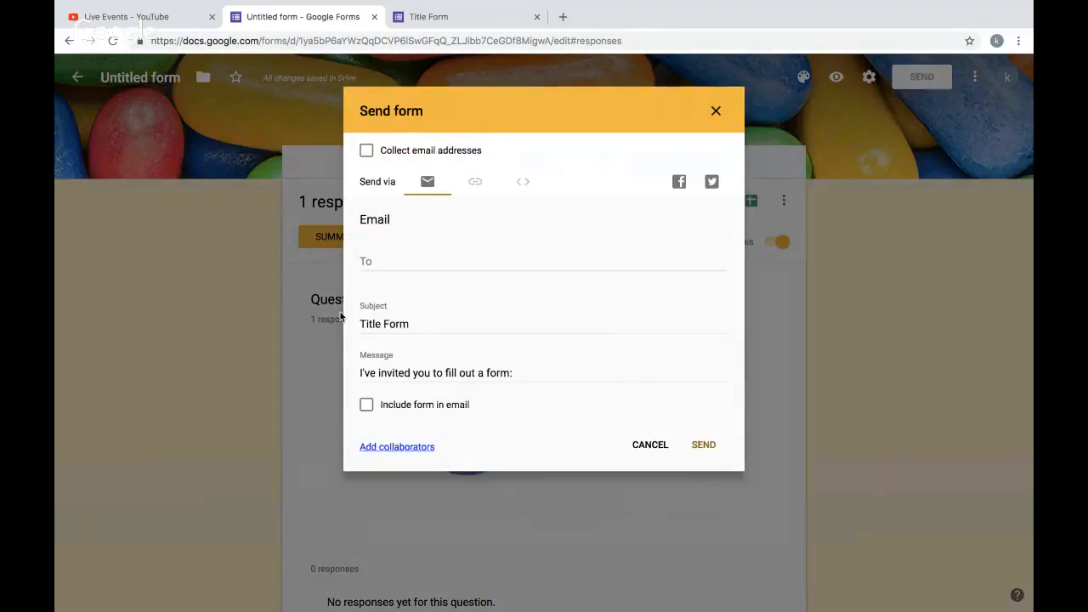
left_click(475, 182)
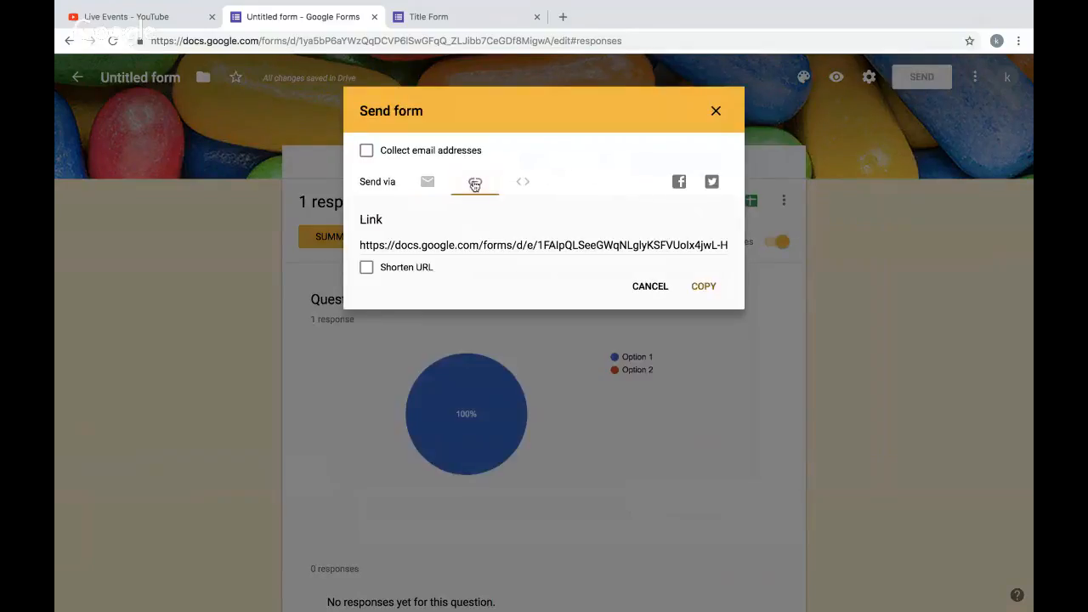
left_click(518, 187)
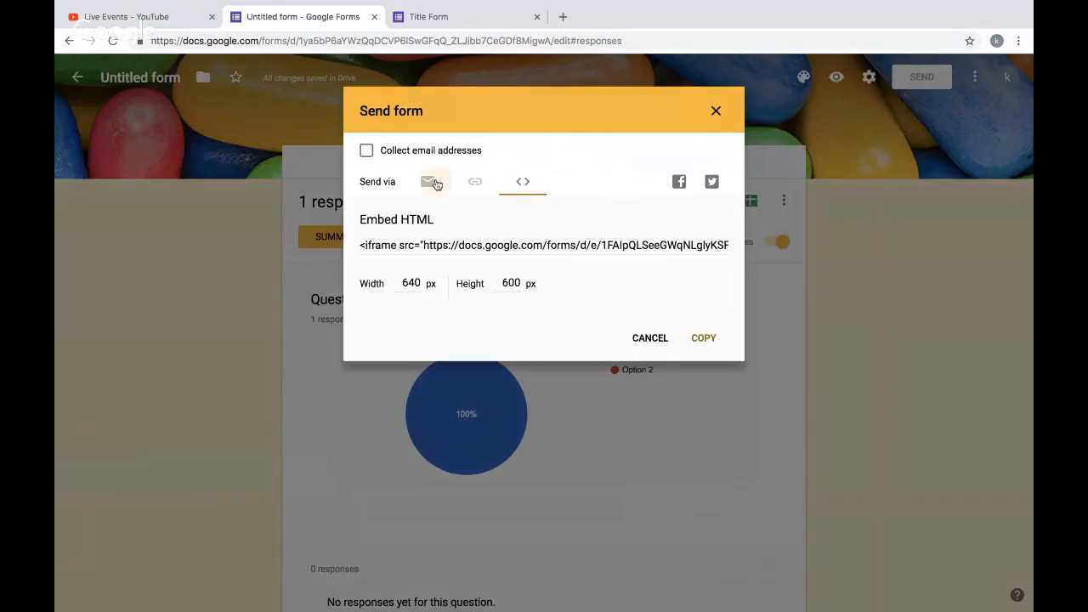
- View the email sending option of the Send form dialog, then close the dialog
left_click(431, 183)
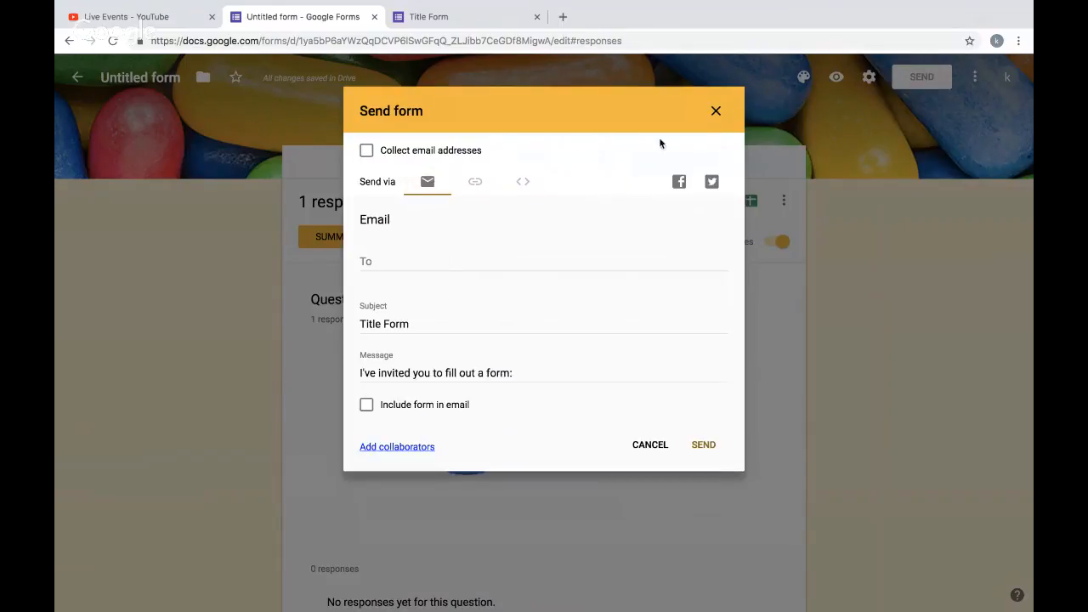
left_click(714, 111)
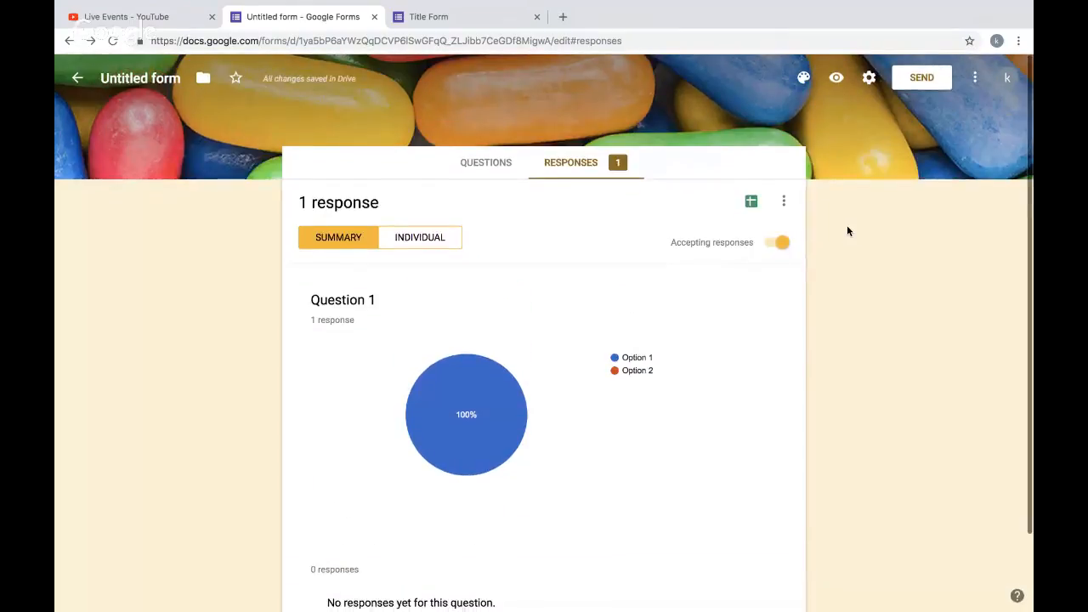
- Return to the form's questions, go back to the Forms home page and reopen the Title Form from recent forms
left_click(485, 162)
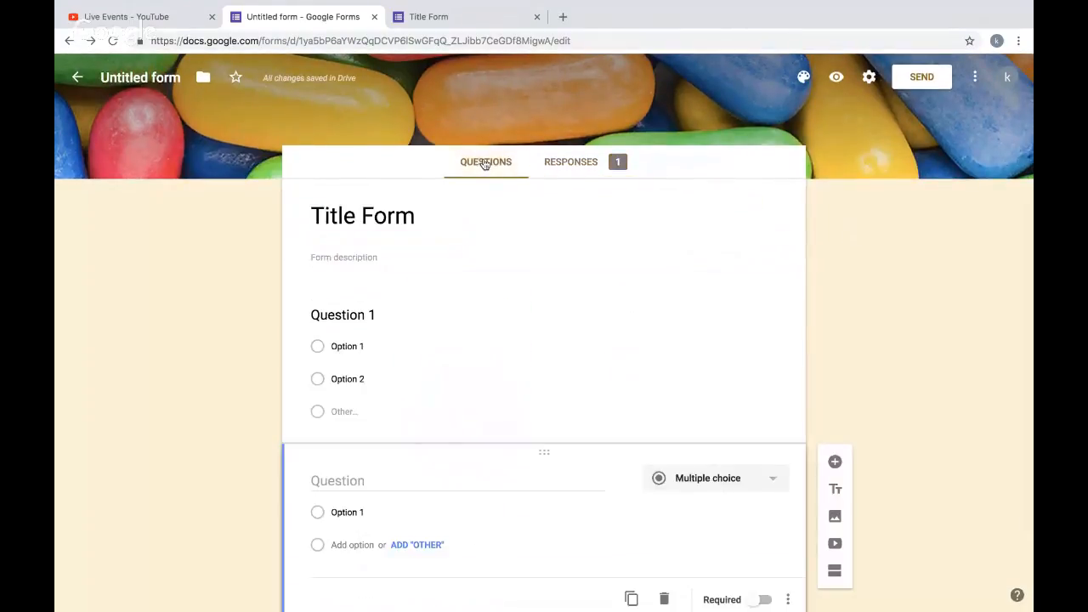
scroll(567, 266, "down", 1)
scroll(567, 265, "up", 1)
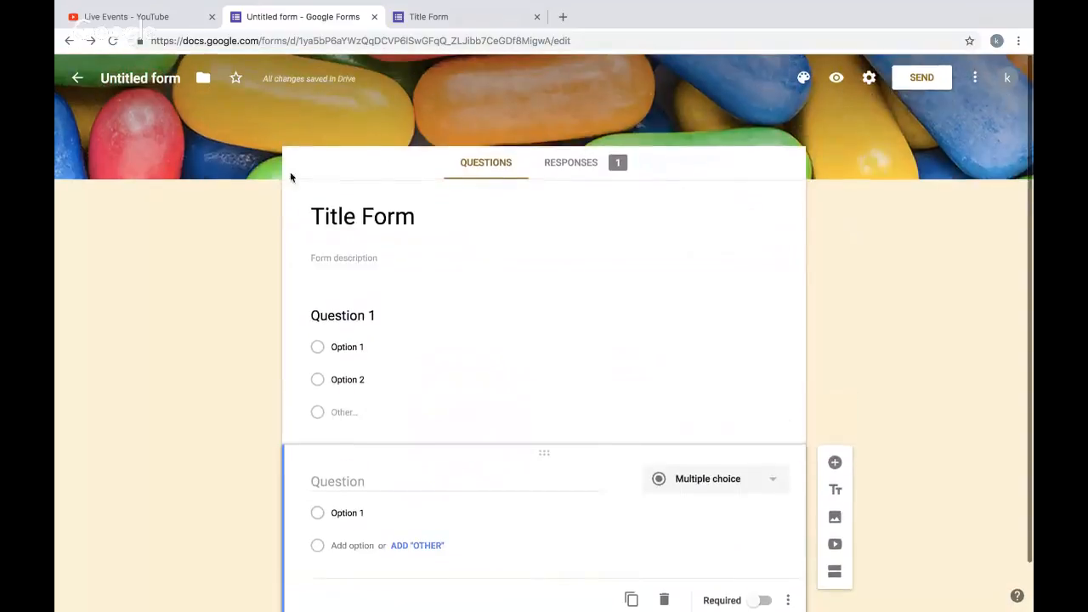
left_click(76, 78)
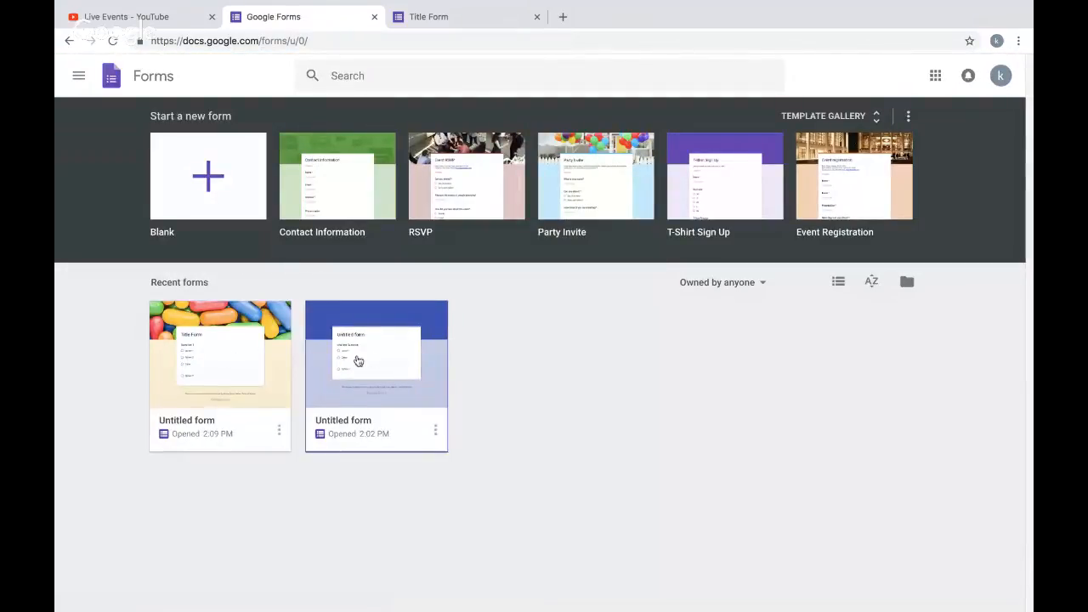
left_click(223, 357)
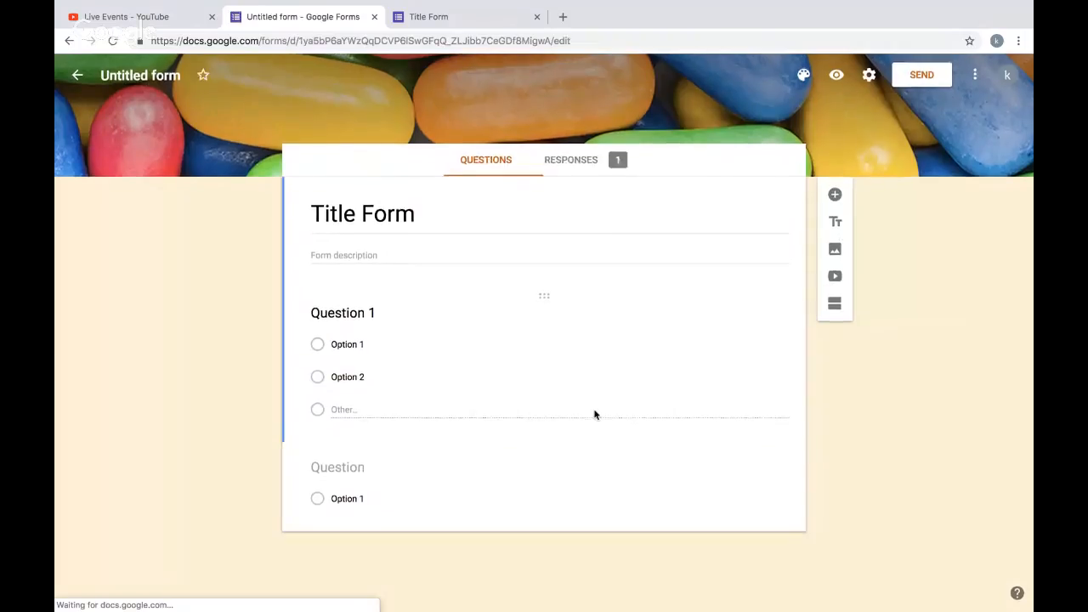
left_click(180, 17)
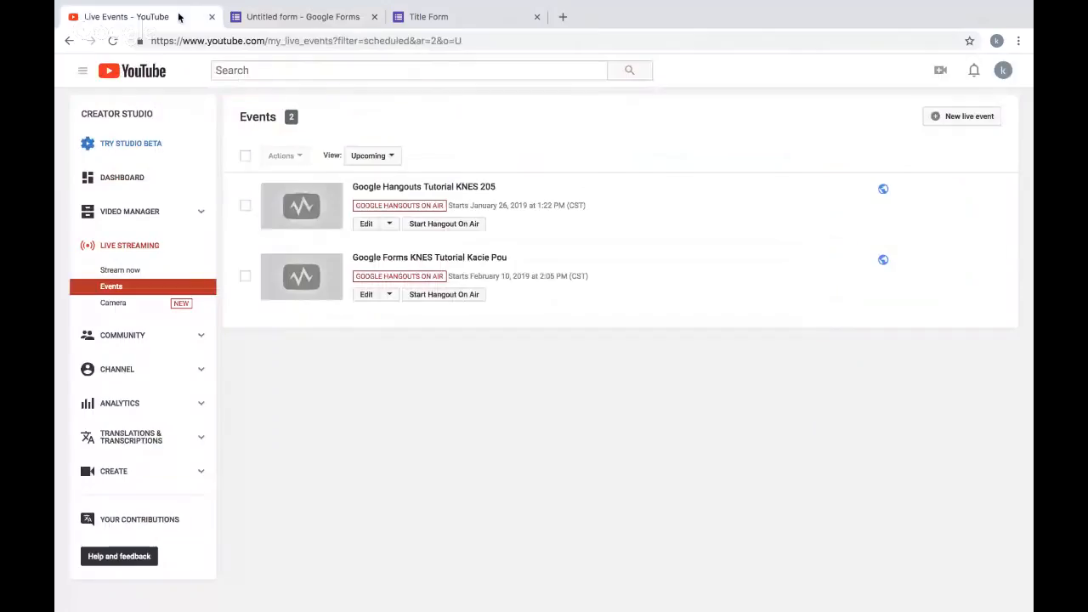
left_click(256, 16)
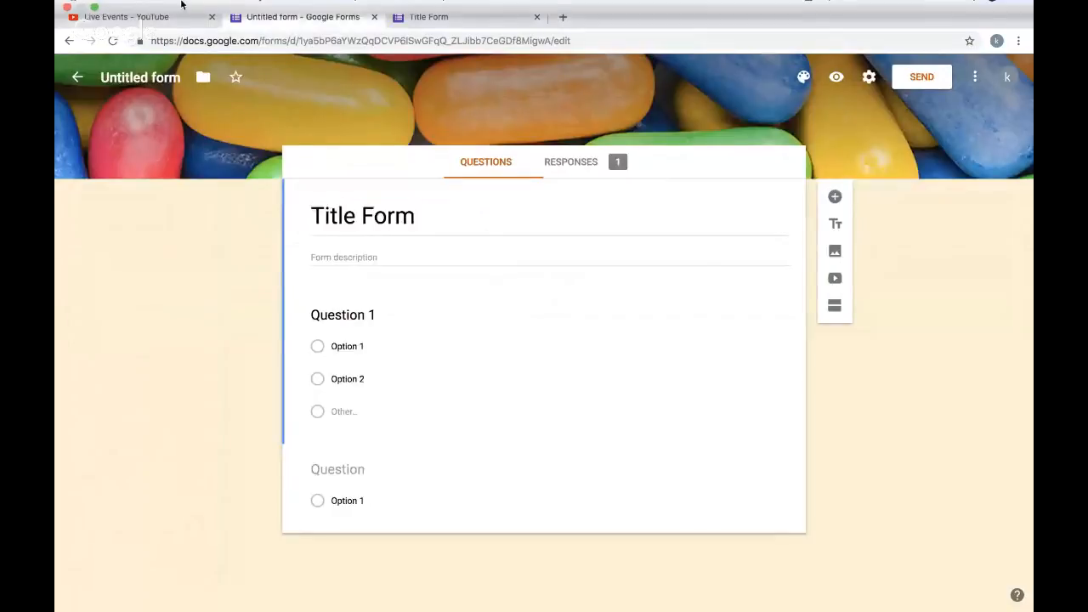
left_click(94, 24)
left_click(926, 255)
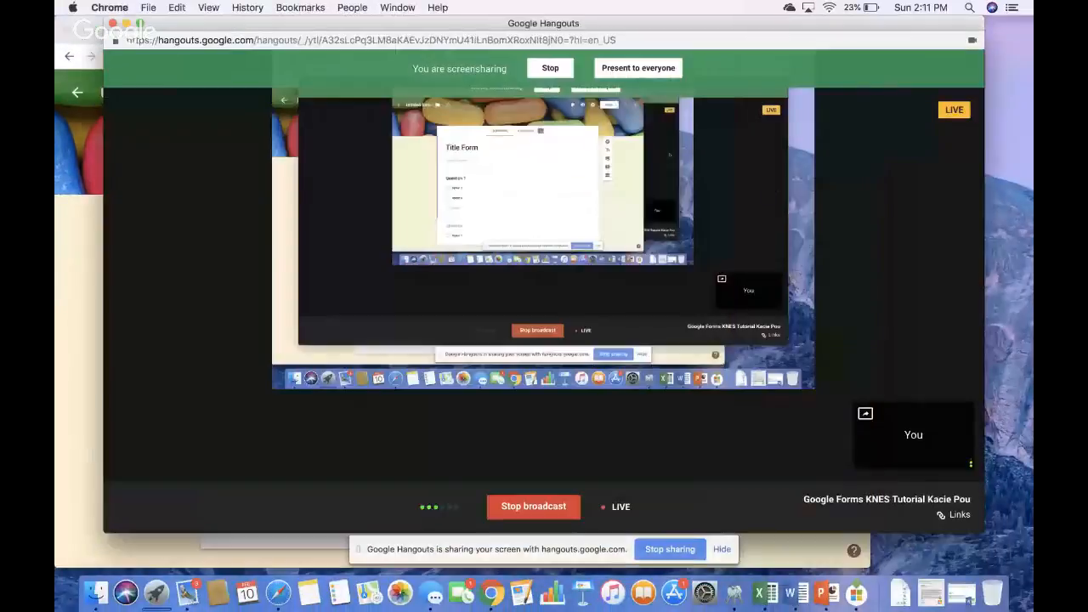